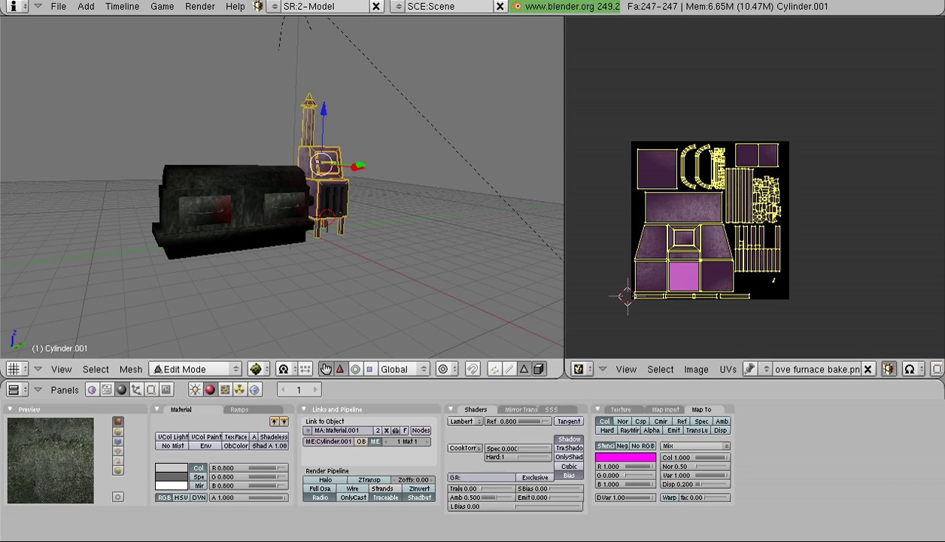
- Orbit and zoom in close on the textured stove and furnace, then return to Object Mode
mouse_move(283, 188)
middle_down()
mouse_move(248, 180)
mouse_move(267, 188)
mouse_move(203, 189)
mouse_move(174, 203)
mouse_move(151, 188)
mouse_move(15, 188)
mouse_move(271, 188)
mouse_move(191, 188)
middle_up()
scroll(282, 189, up, 3)
key(Tab)
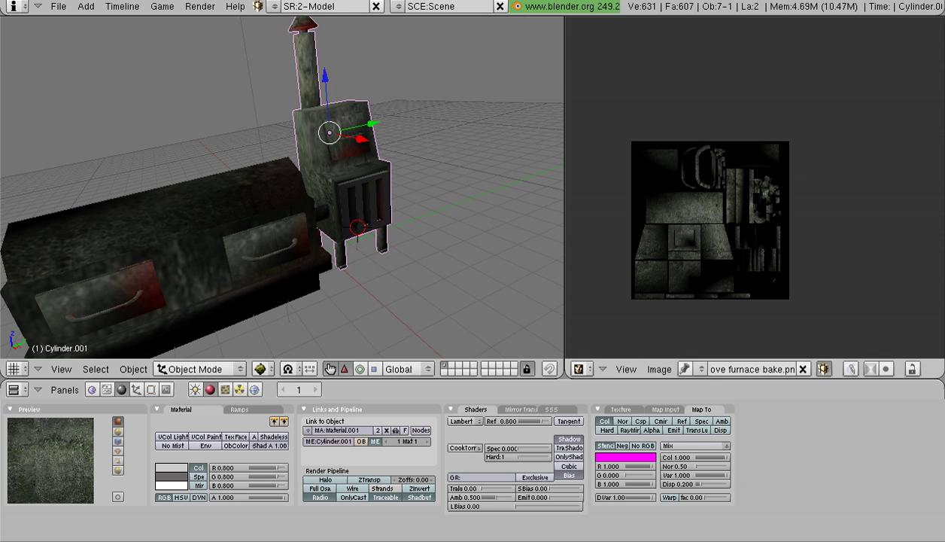
- Display the 'stove furnace bake ll' image in the image editor, centred in view
click(701, 369)
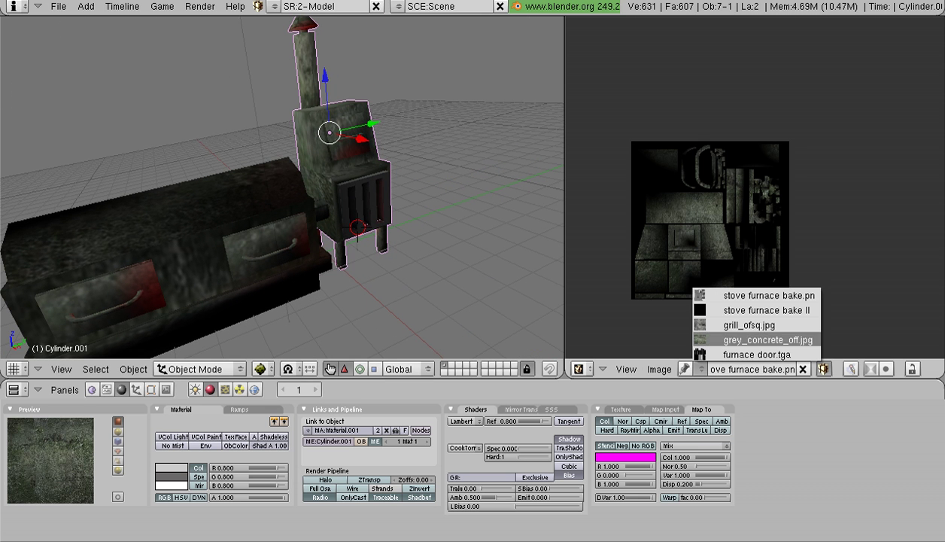
click(767, 310)
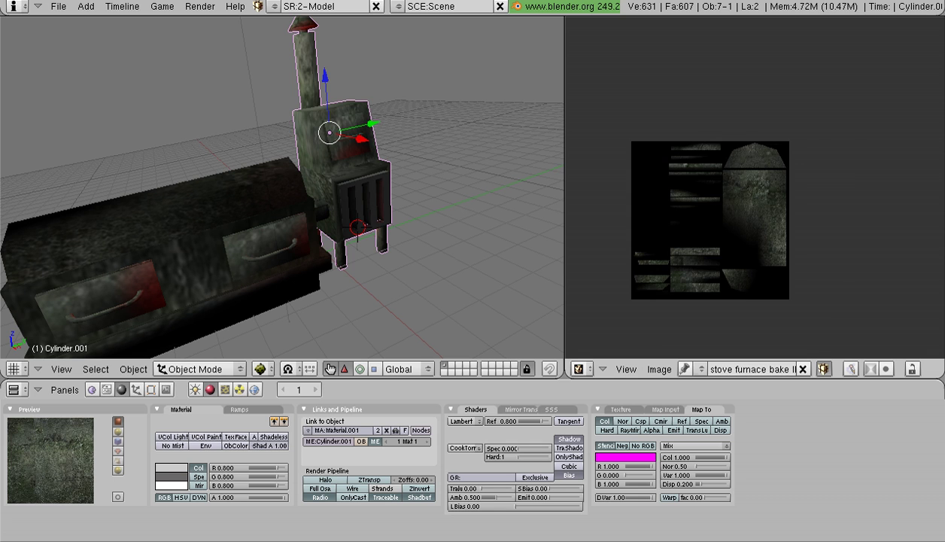
middle_drag(701, 228, 754, 204)
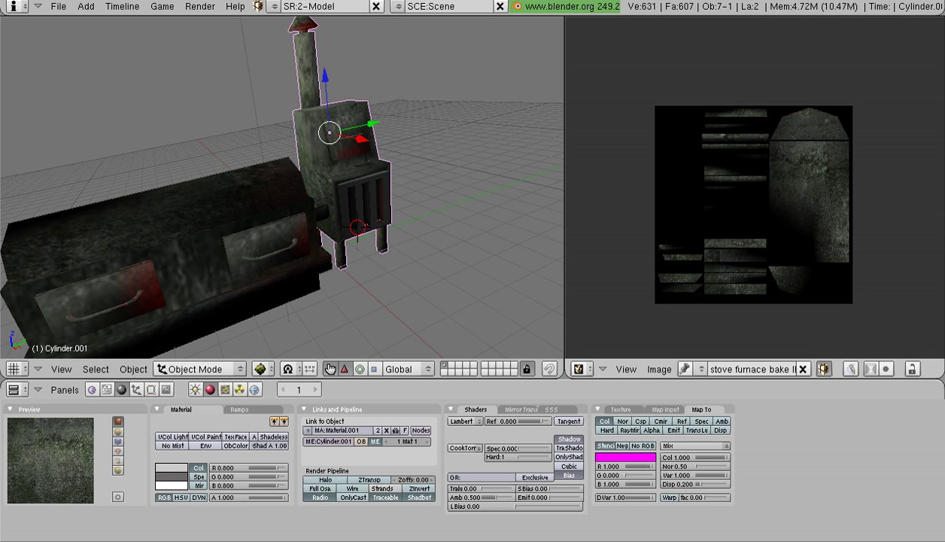
- Zoom out the 3D view and place the 3D cursor on the furnace front
click(688, 369)
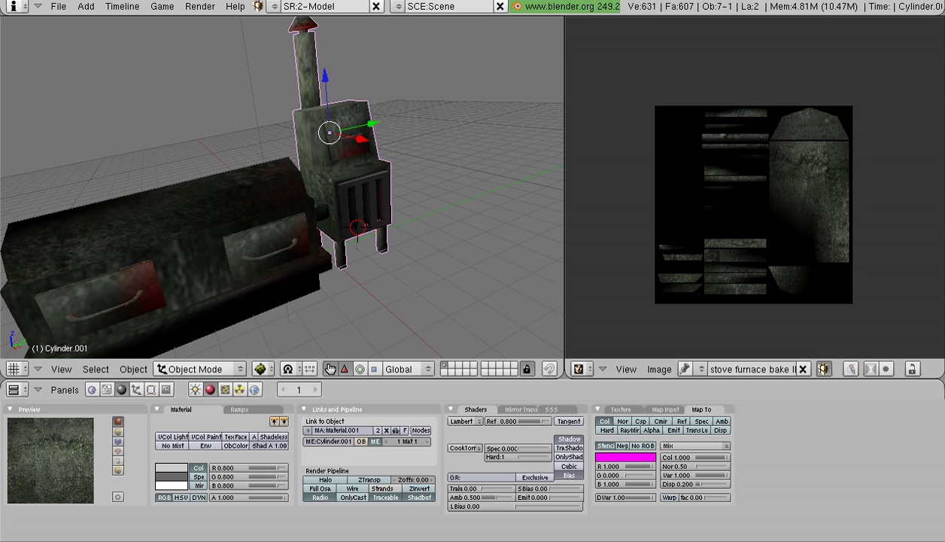
scroll(282, 184, down, 2)
click(223, 258)
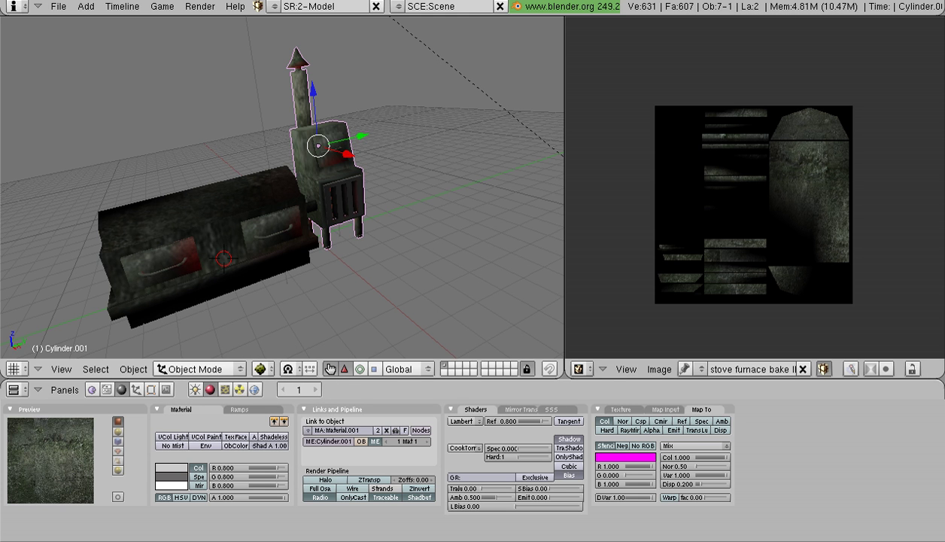
- Fly through the scene with Shift+F to locate the camera, then select it
mouse_move(283, 184)
middle_down()
mouse_move(226, 150)
mouse_move(271, 173)
middle_up()
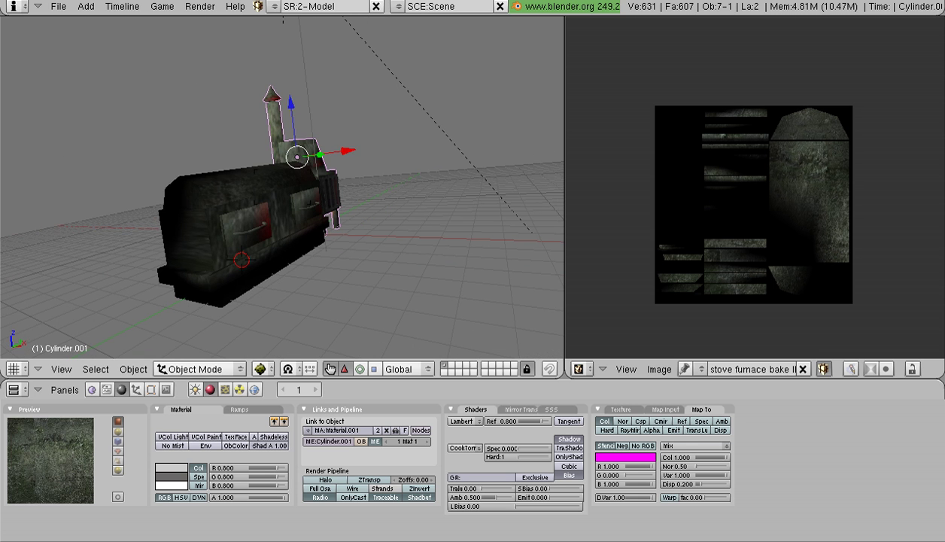
key(shift+f)
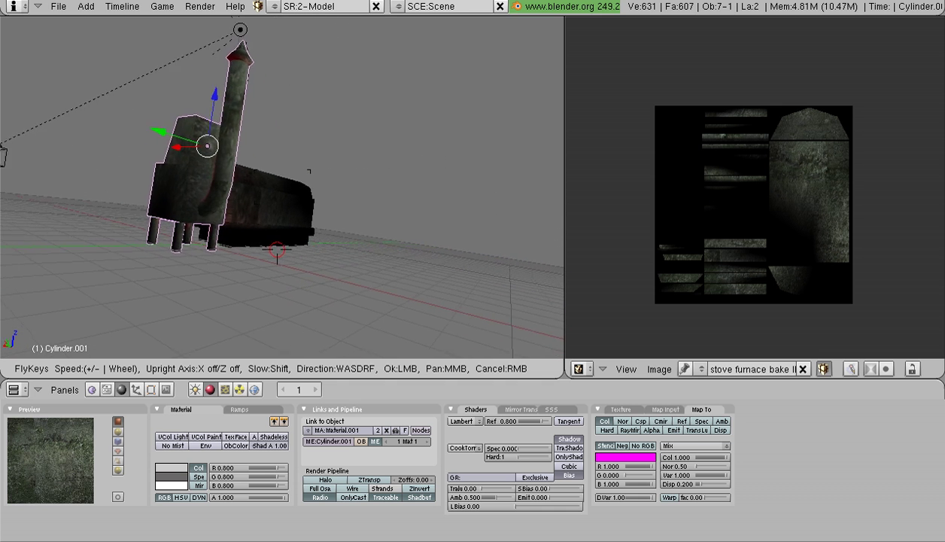
key(Escape)
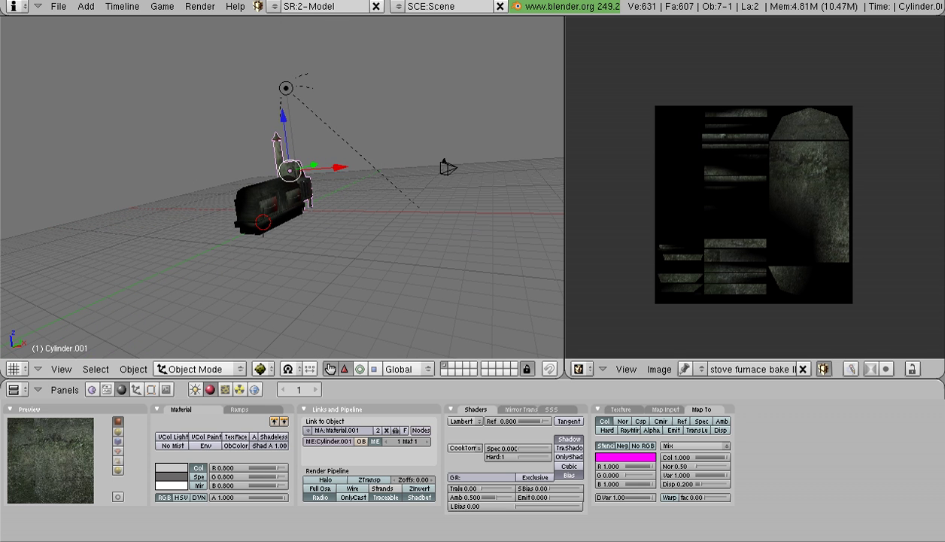
right_click(448, 167)
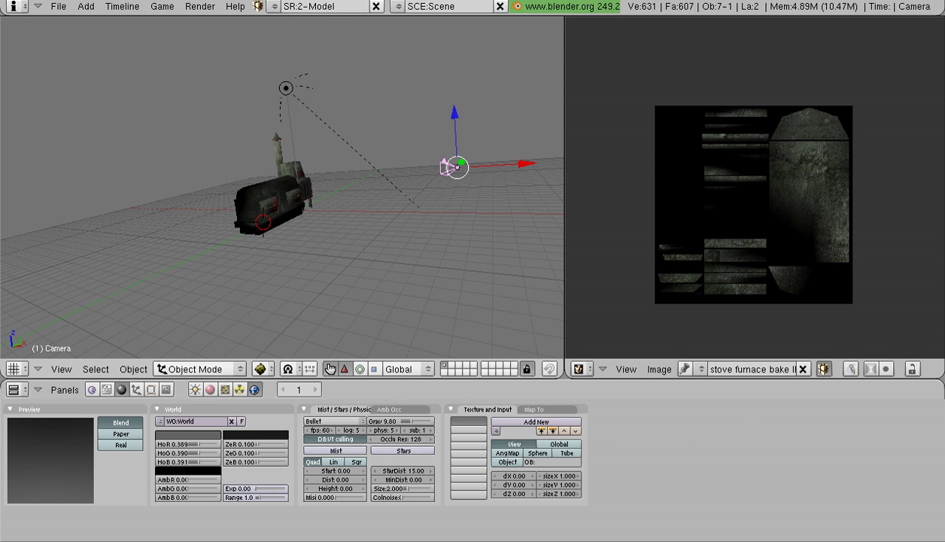
- Select the Cylinder mesh and browse its Editing modifier list without adding a modifier
right_click(269, 202)
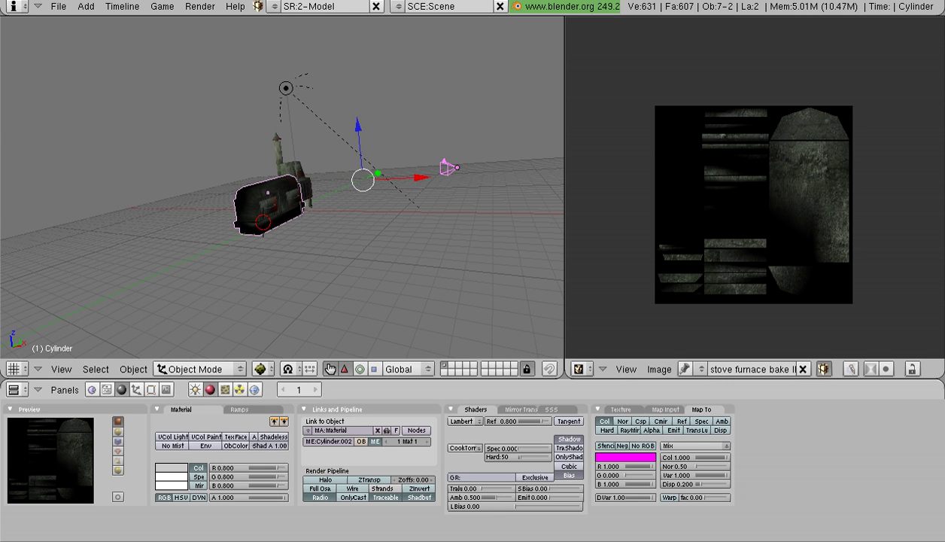
click(137, 389)
click(151, 389)
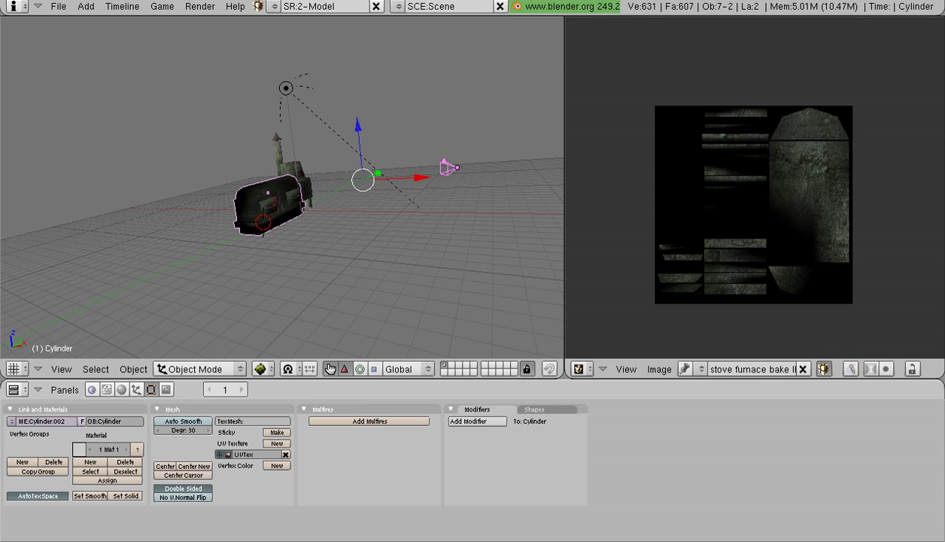
click(468, 421)
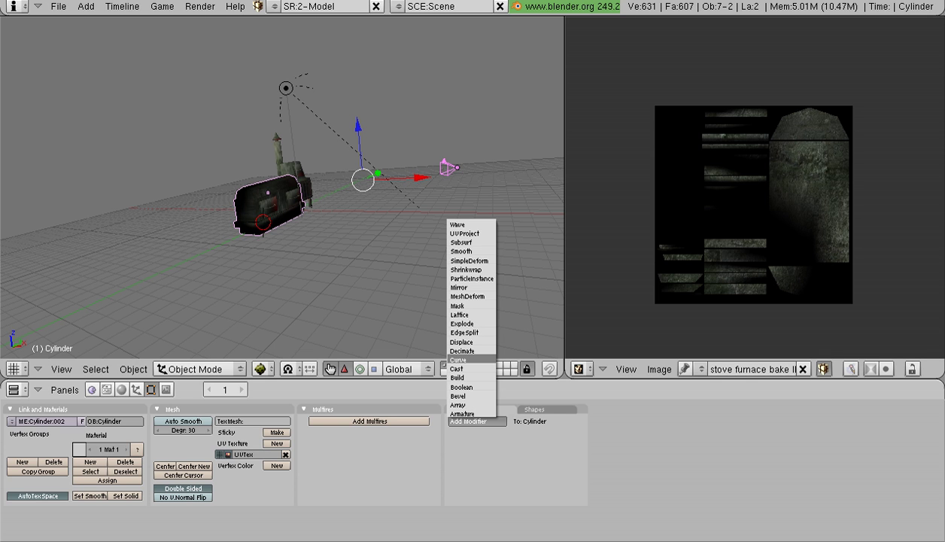
key(Escape)
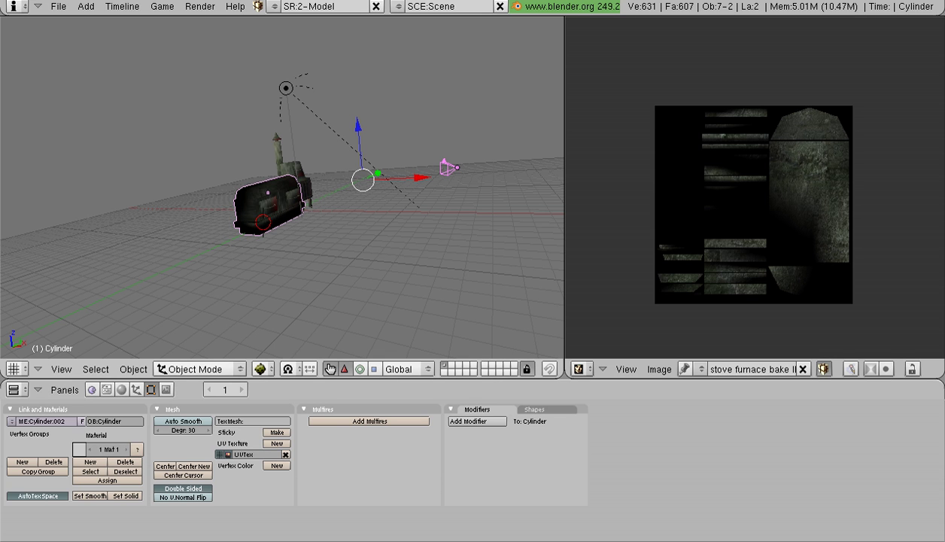
- Reselect the camera and show its Object settings with the constraints panel
right_click(449, 167)
scroll(449, 167, up, 2)
key(F7)
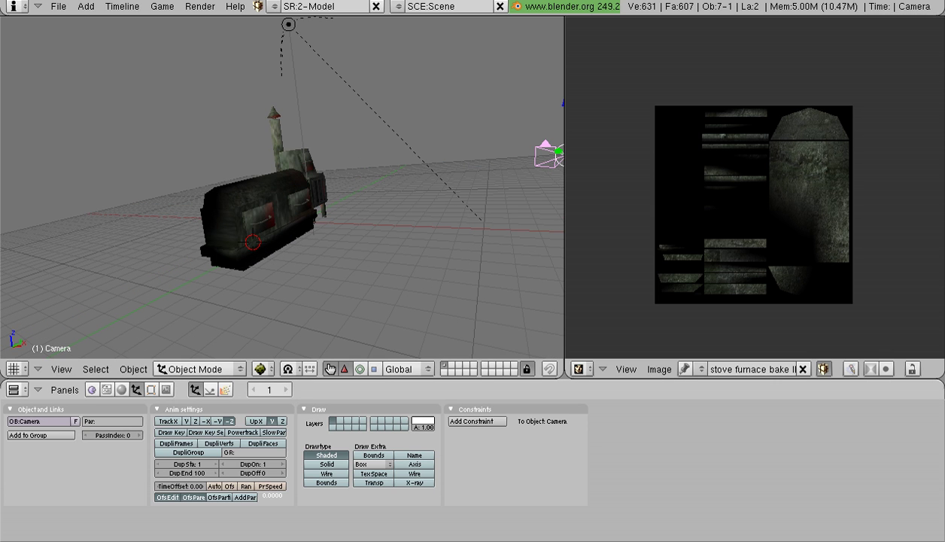
- Add a Track To constraint to the camera with Cylinder.002 as its target
click(477, 421)
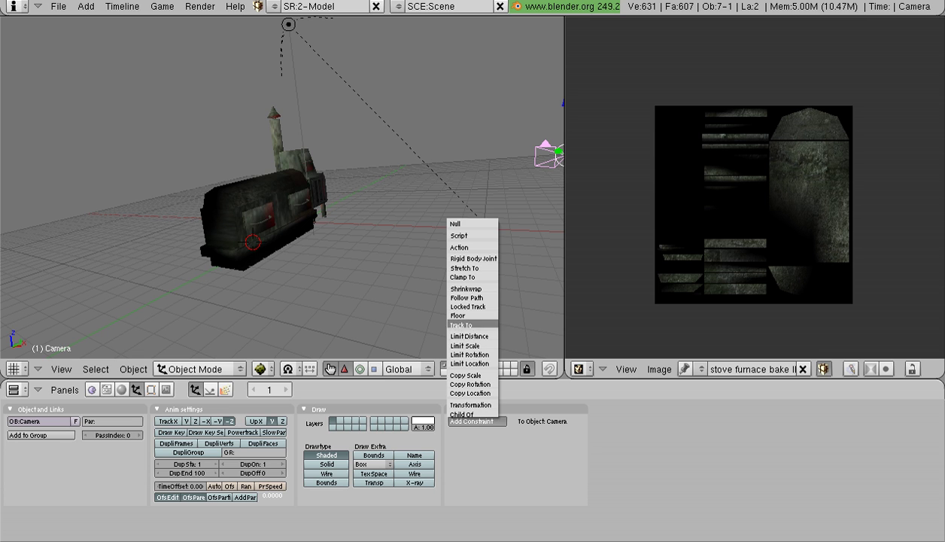
click(461, 324)
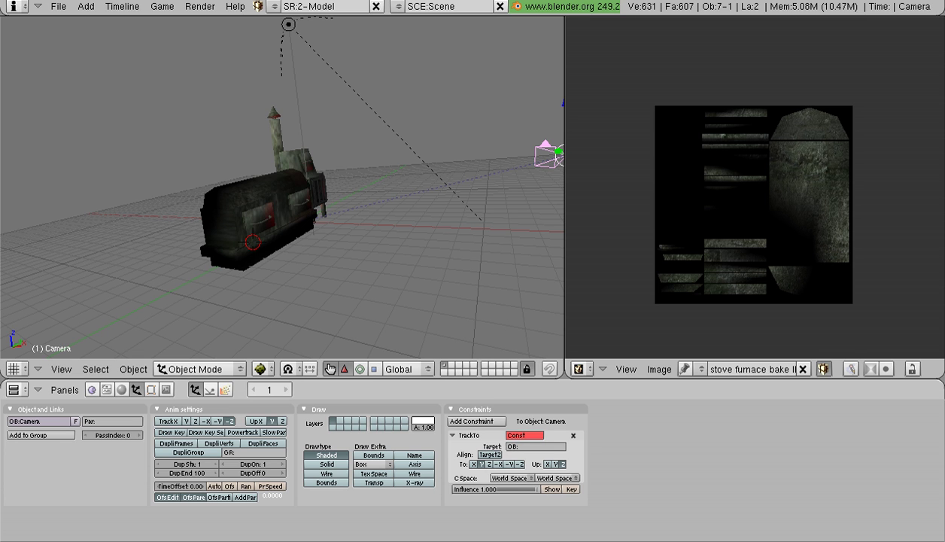
right_click(289, 207)
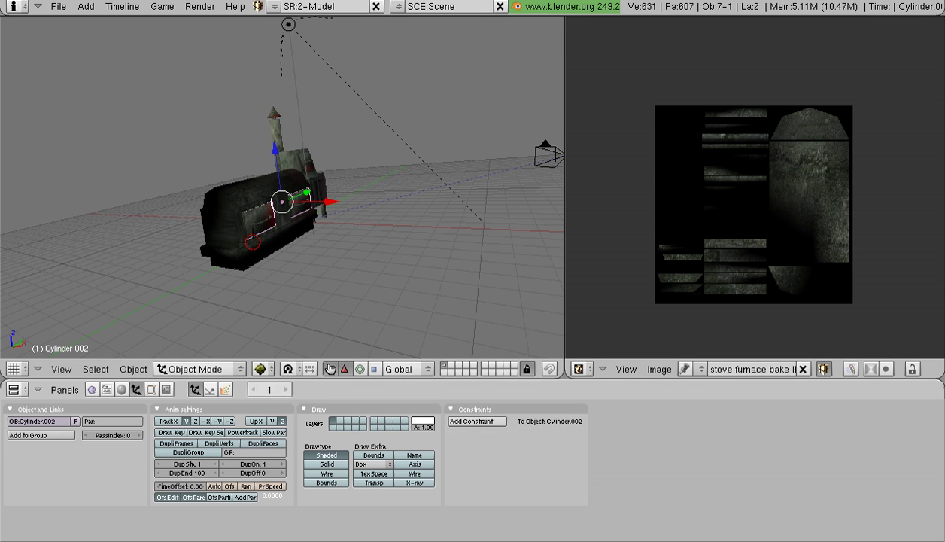
right_click(545, 156)
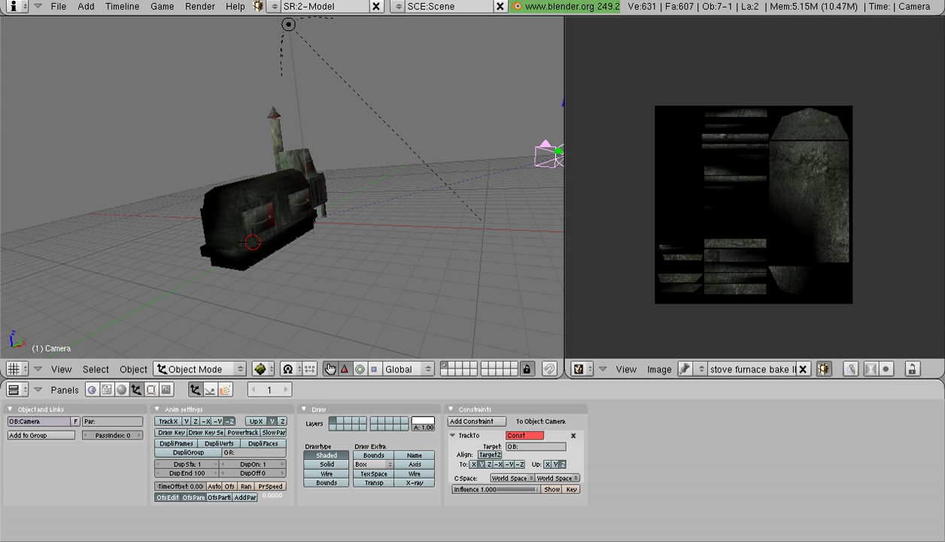
click(518, 446)
text(Cylinder.002)
key(Return)
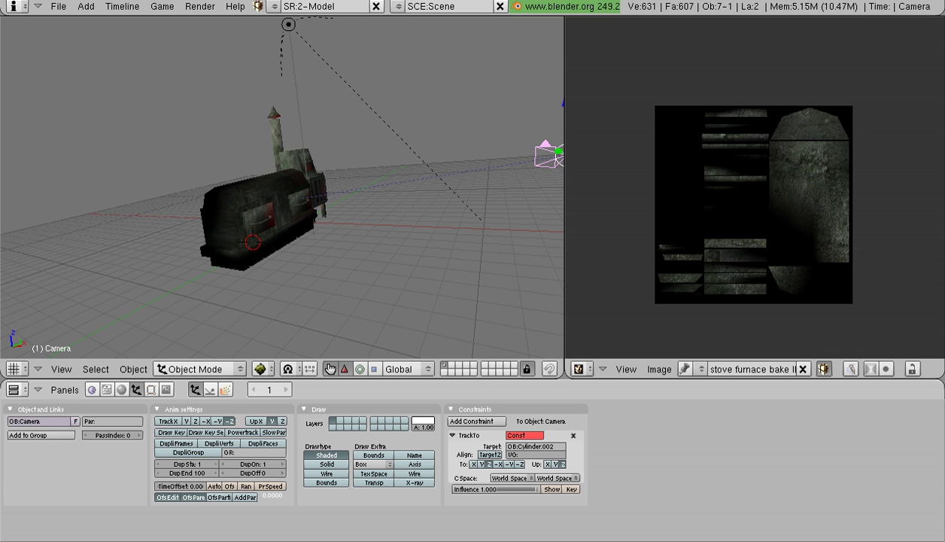
scroll(283, 189, down, 2)
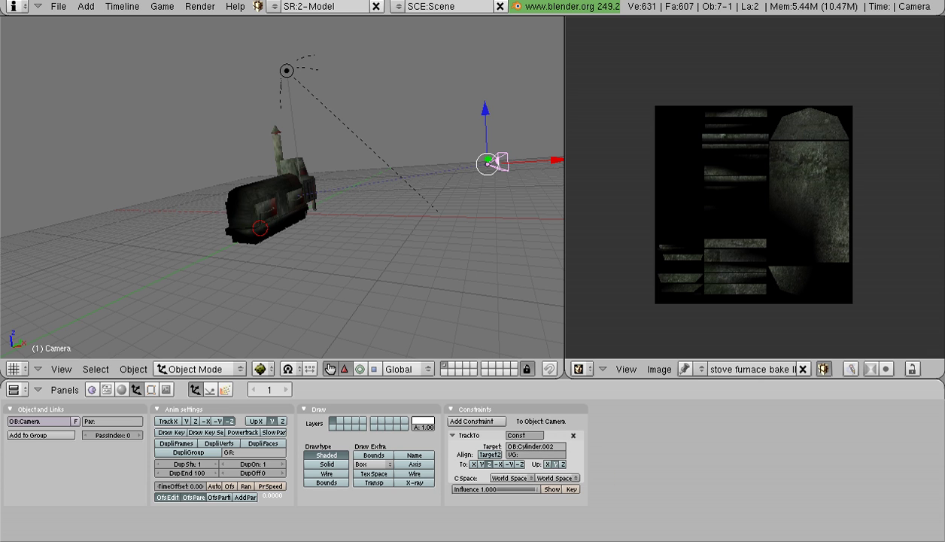
- Set the Track To up axis to Z and look through the camera
click(562, 463)
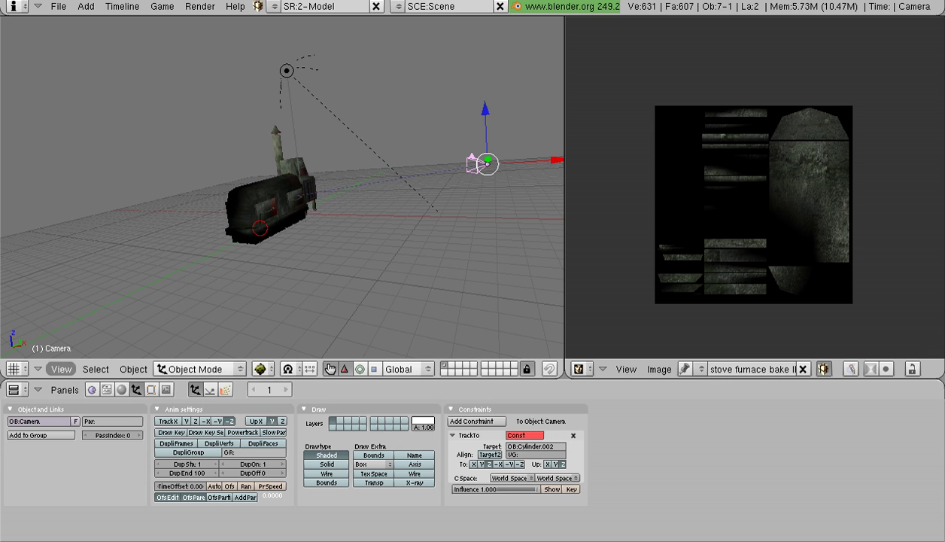
click(61, 369)
click(75, 256)
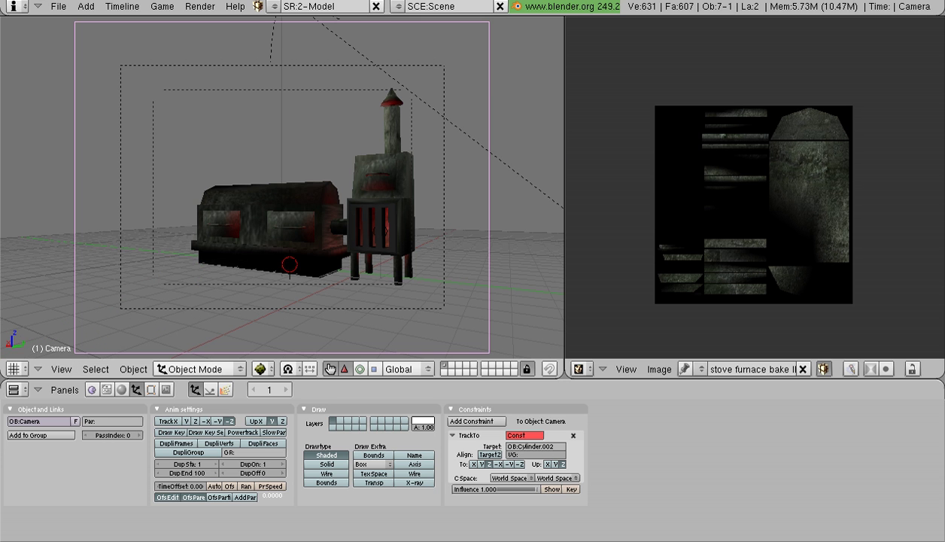
- Move the camera twice to reframe the stove in the camera view
key(g)
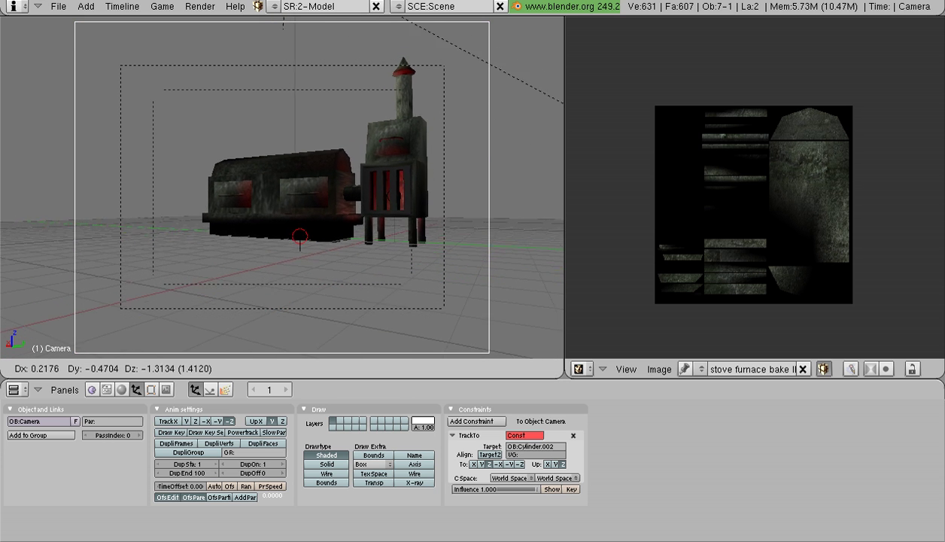
key(Return)
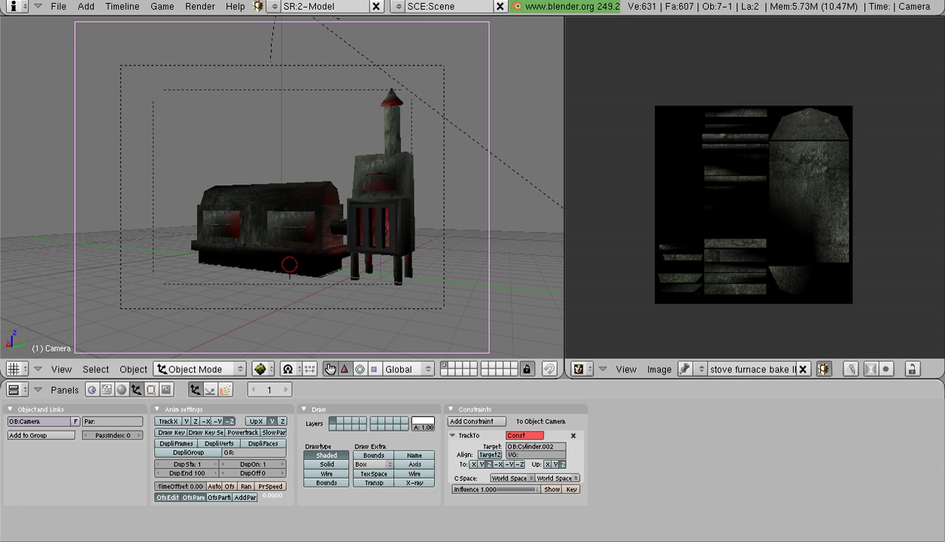
key(g)
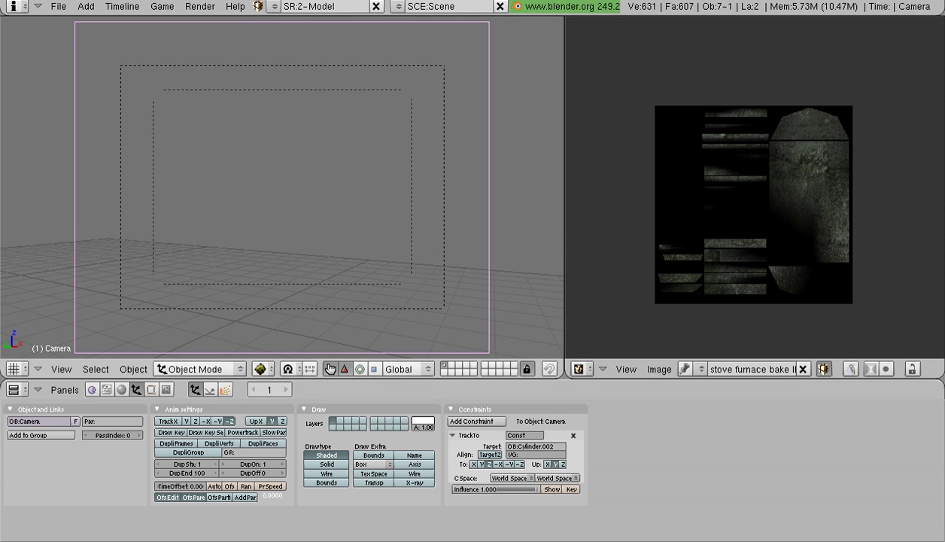
key(Return)
scroll(282, 188, down, 3)
scroll(282, 188, up, 2)
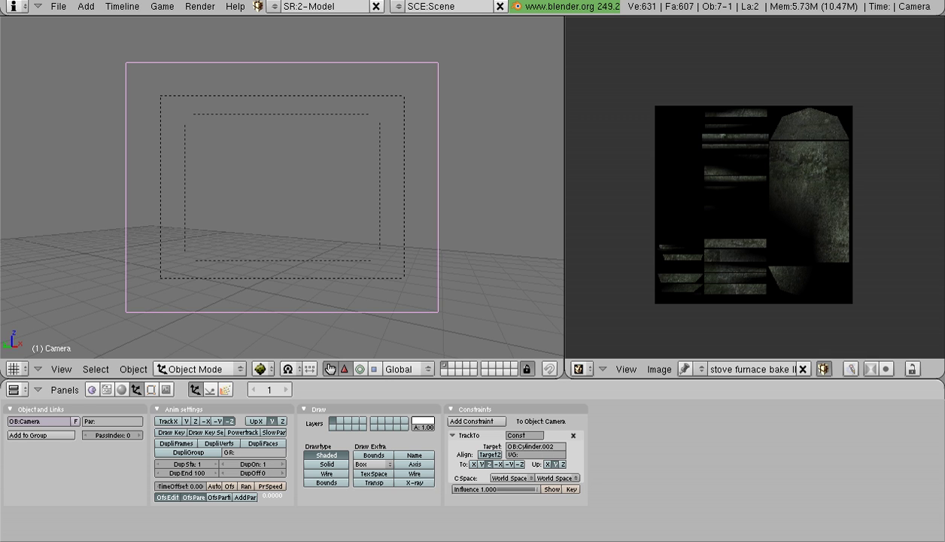
- Undo and redo the camera moves, then settle the camera at a new position
key(ctrl+z)
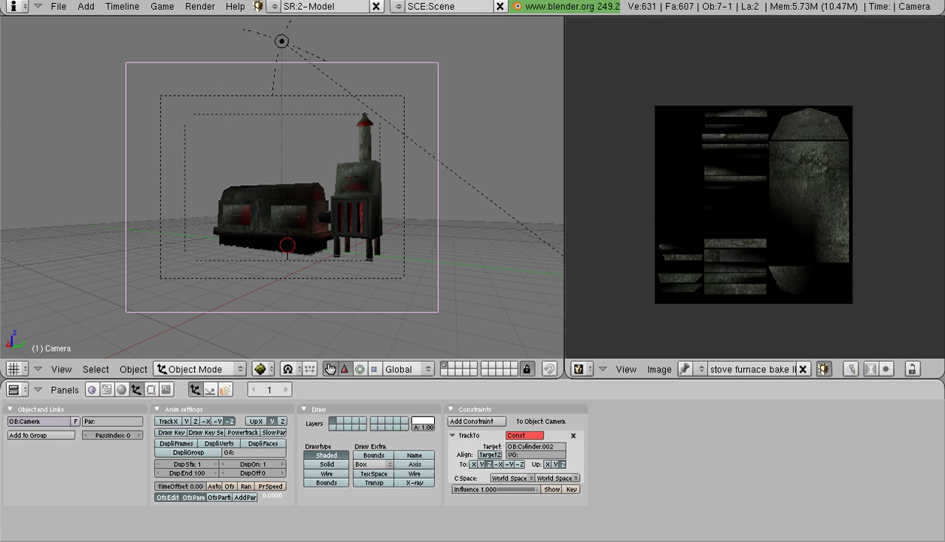
key(ctrl+shift+z)
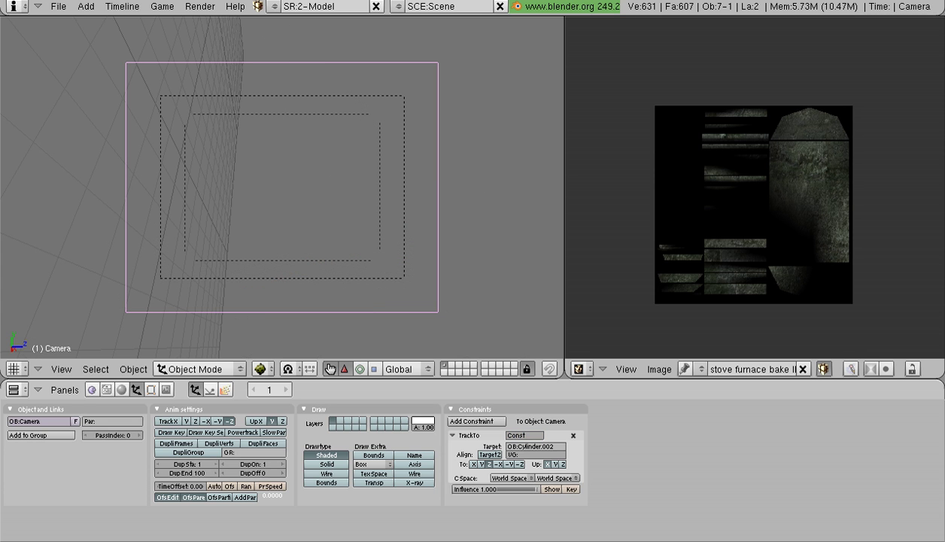
key(ctrl+z)
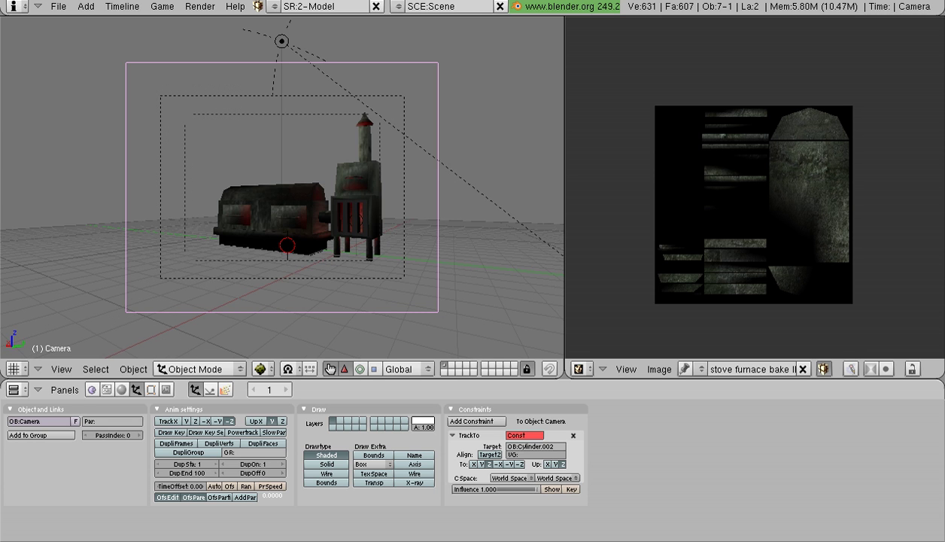
key(ctrl+shift+z)
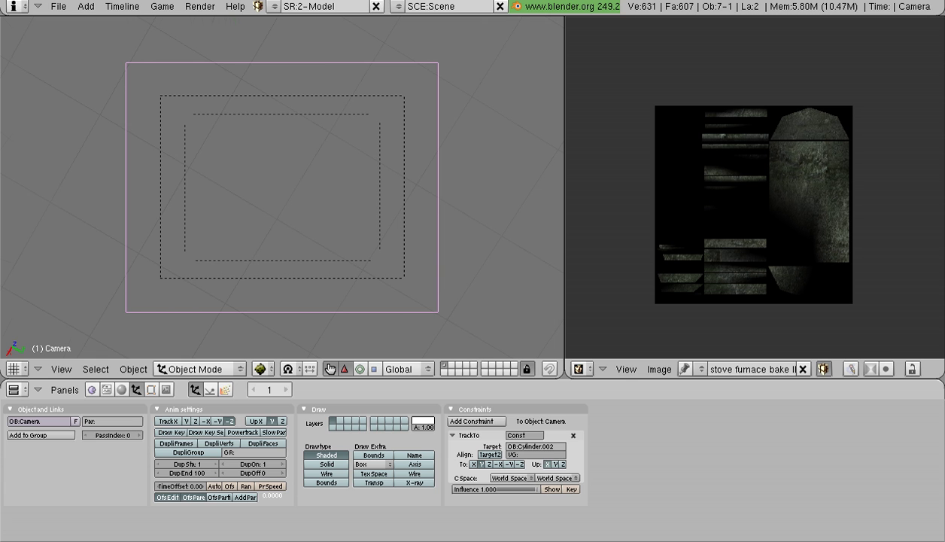
key(ctrl+z)
key(g)
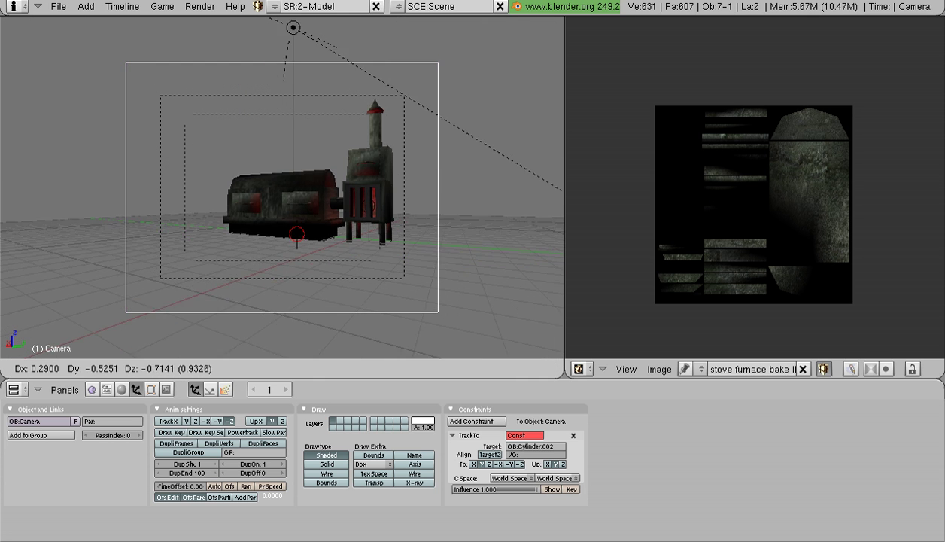
key(Return)
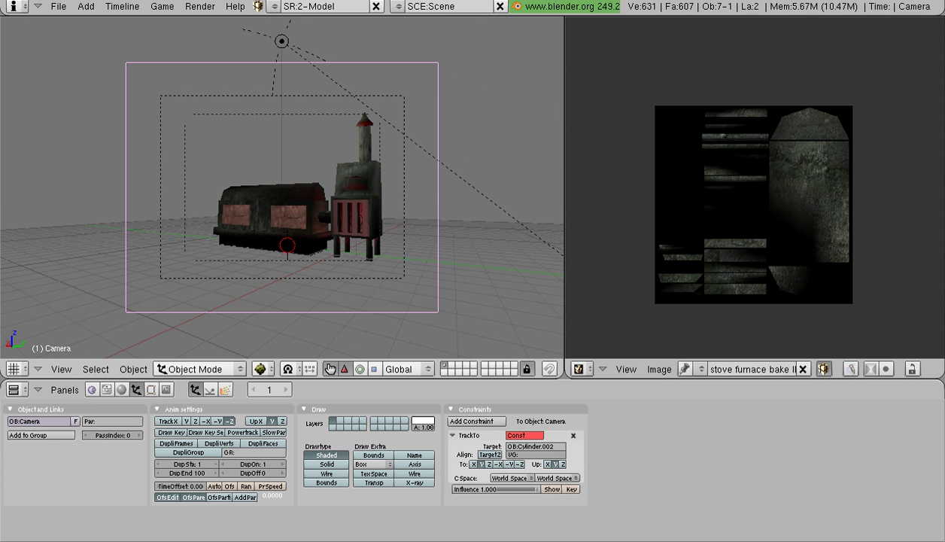
- Move the camera to the right of the models, viewing from outside the camera
key(g)
key(Return)
key(KP_0)
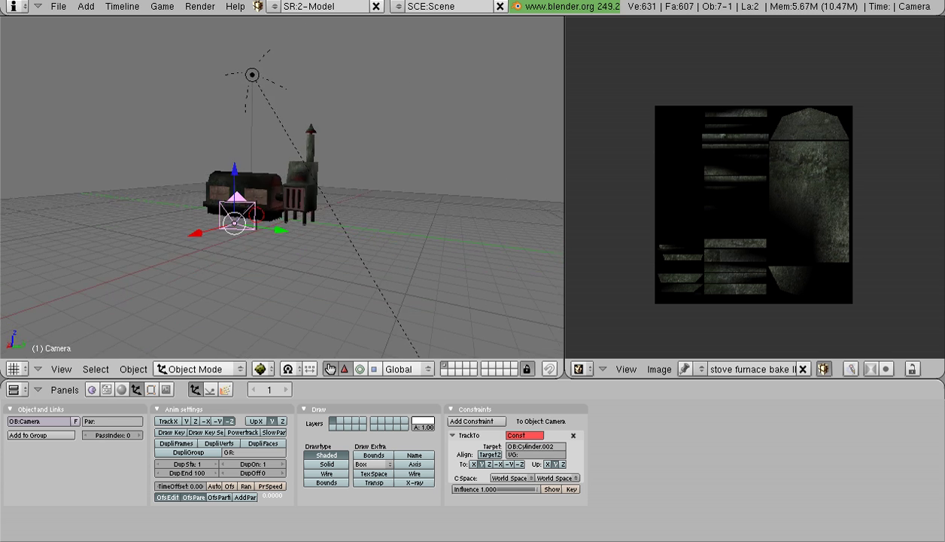
key(g)
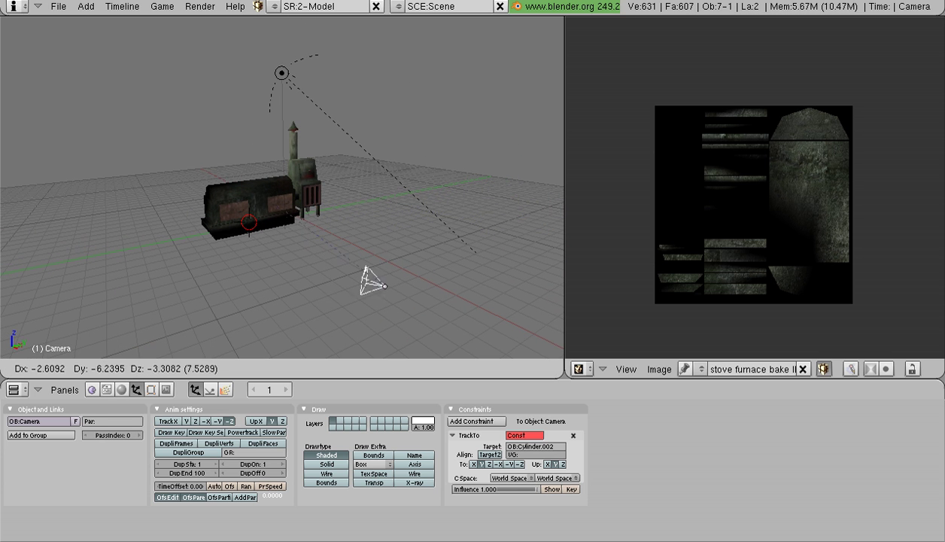
key(Escape)
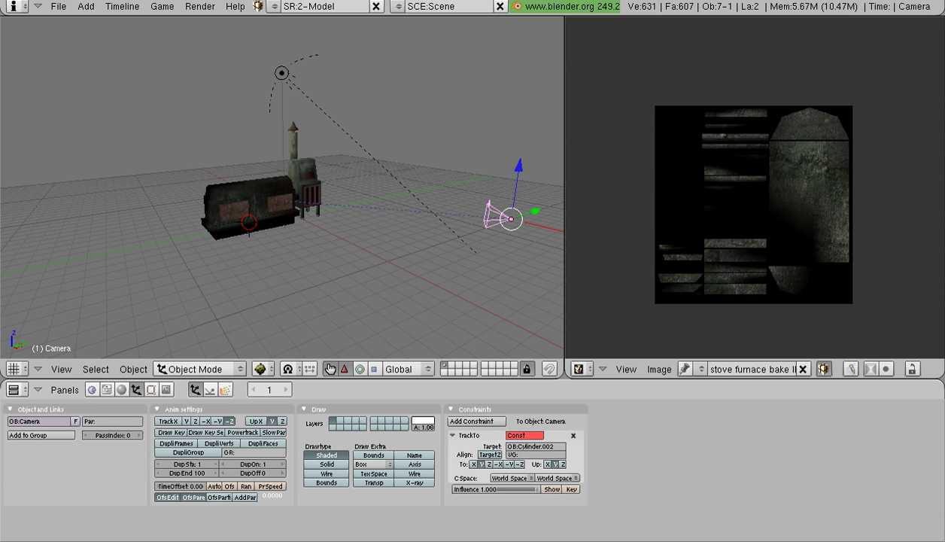
- Change the Track To 'To' and 'Up' axes until the constraint is valid, then select the stove
click(547, 464)
click(555, 464)
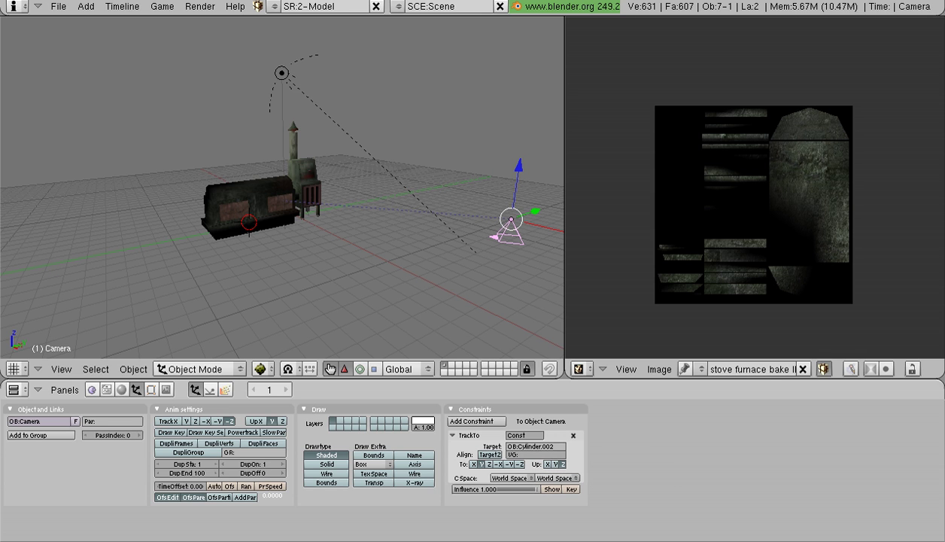
right_click(252, 203)
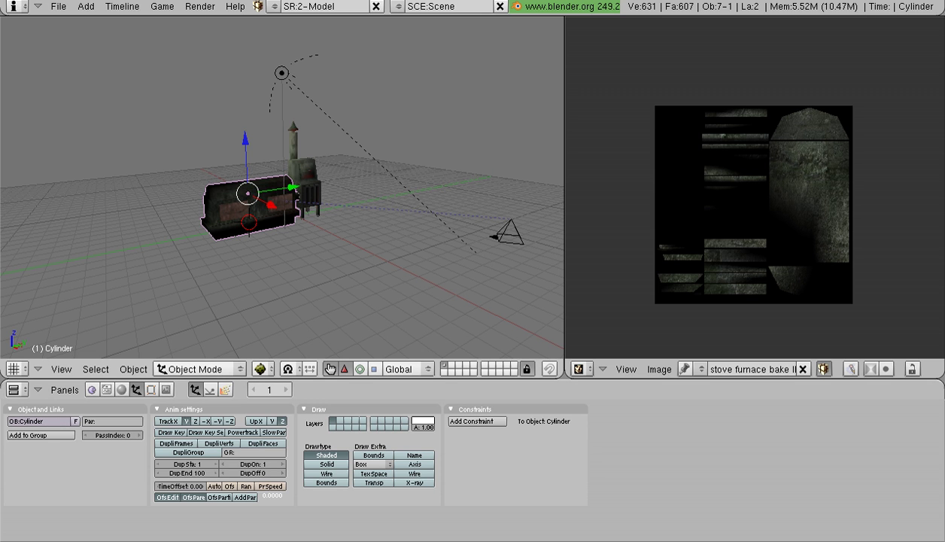
- Retarget the camera's Track To constraint to the Cylinder object
right_click(510, 231)
click(536, 446)
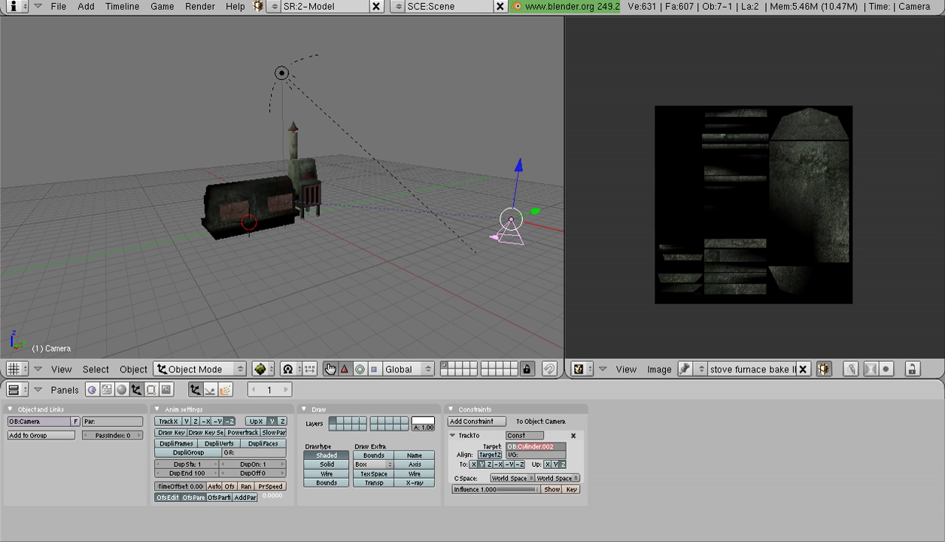
text(r)
key(Return)
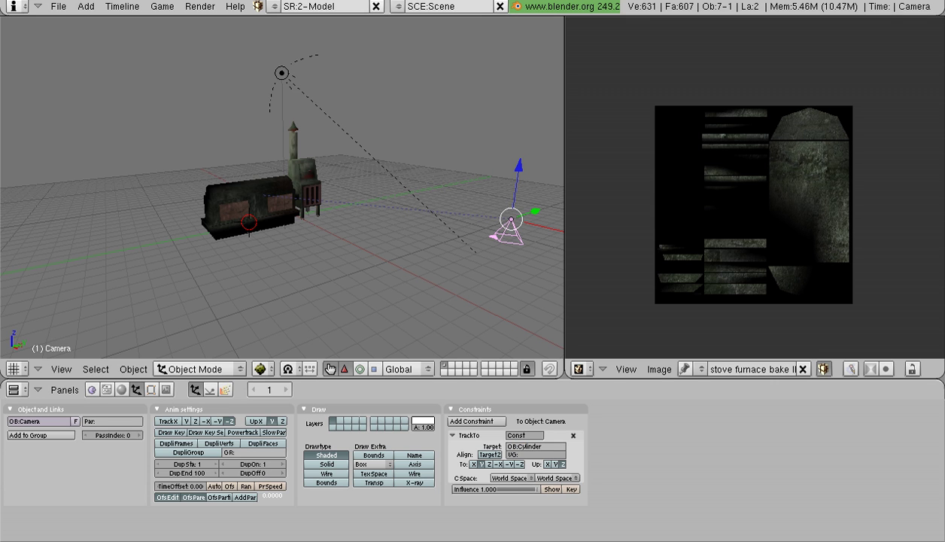
- Set the Track To up axis to Y and the tracking axis to Z
key(g)
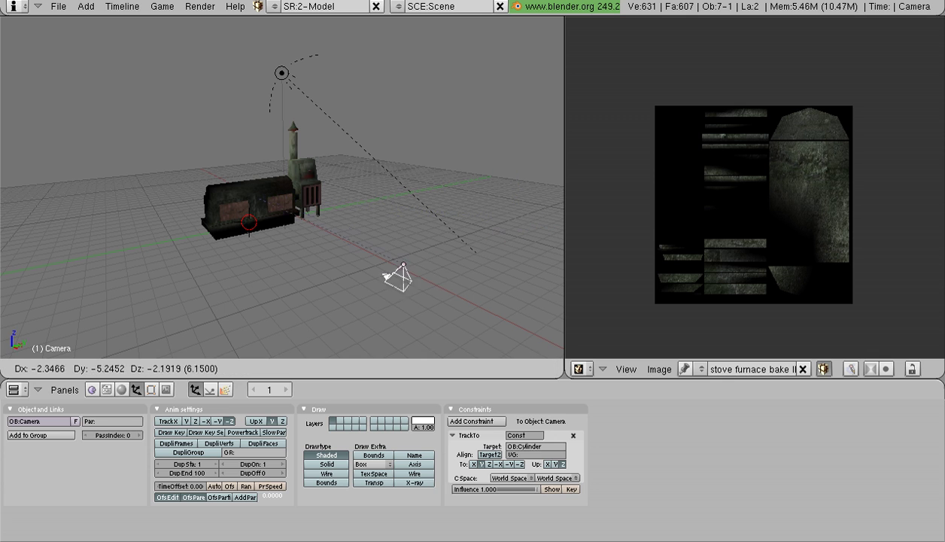
key(Escape)
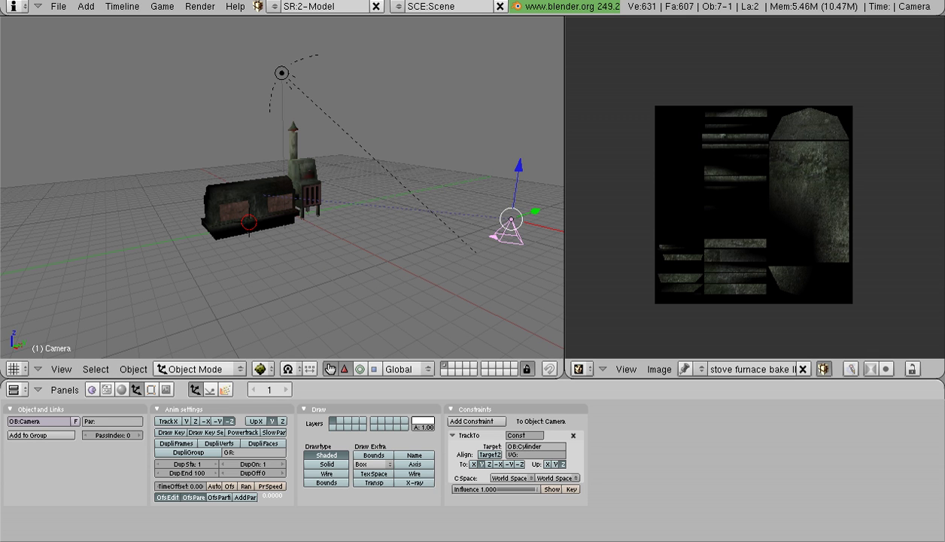
click(548, 464)
click(555, 464)
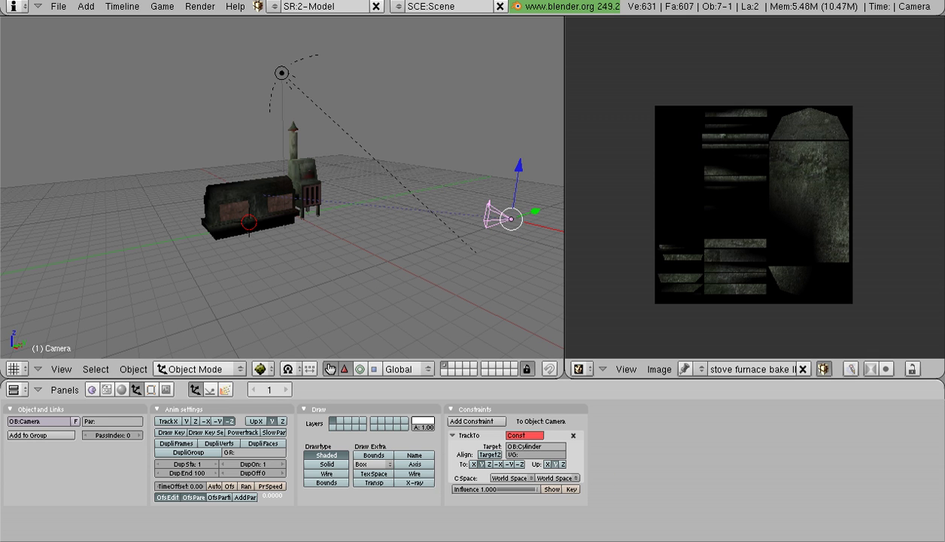
click(489, 463)
- Test camera moves from an overhead orbited view without committing any of them
key(g)
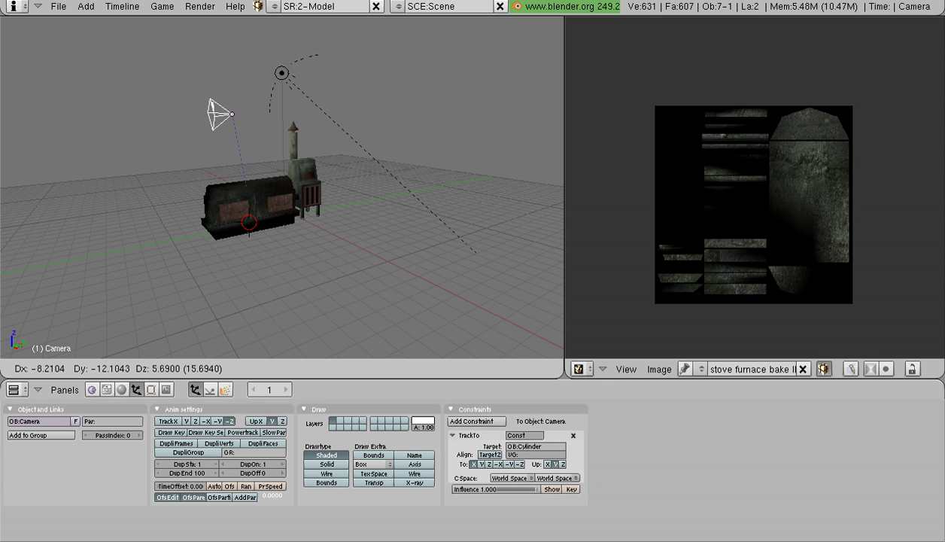
key(Escape)
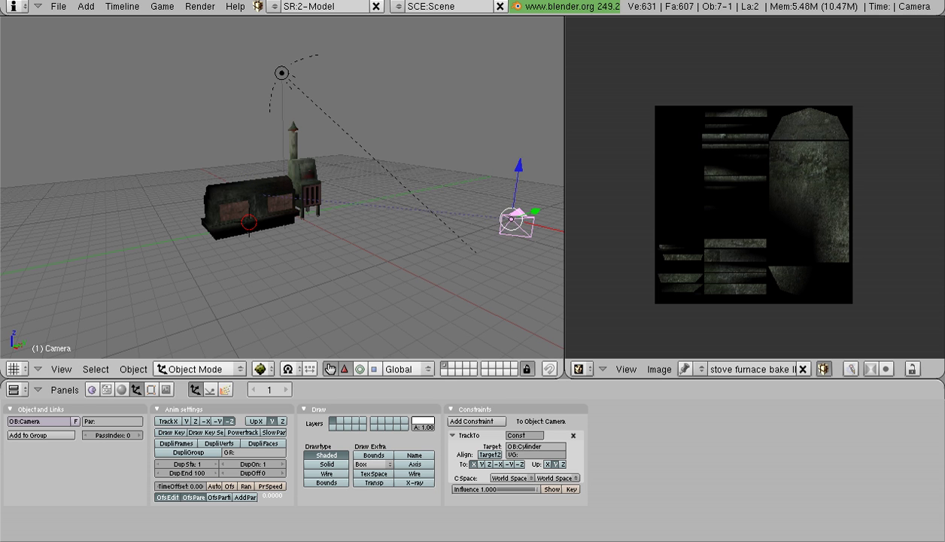
middle_drag(301, 226, 376, 188)
key(g)
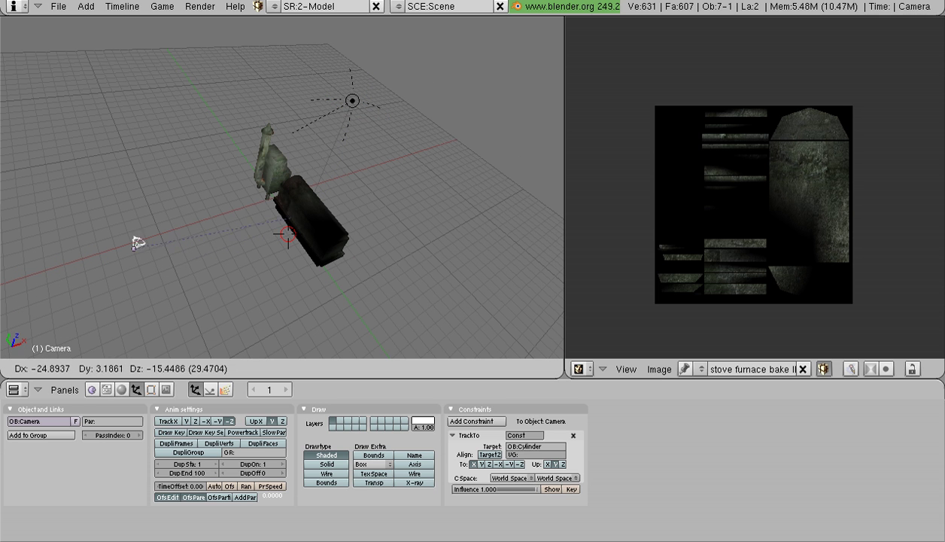
key(Escape)
click(61, 368)
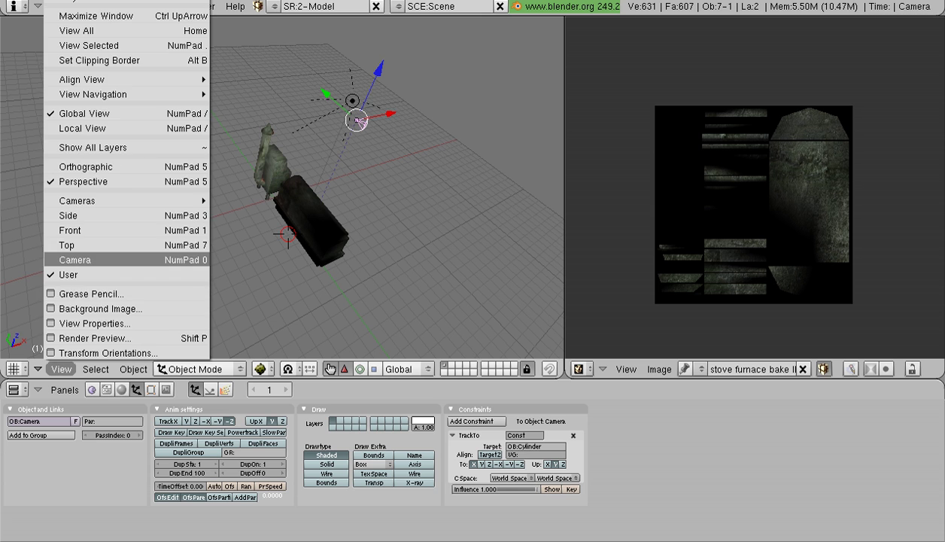
- Look through the camera and test several camera moves, cancelling each
click(76, 260)
key(g)
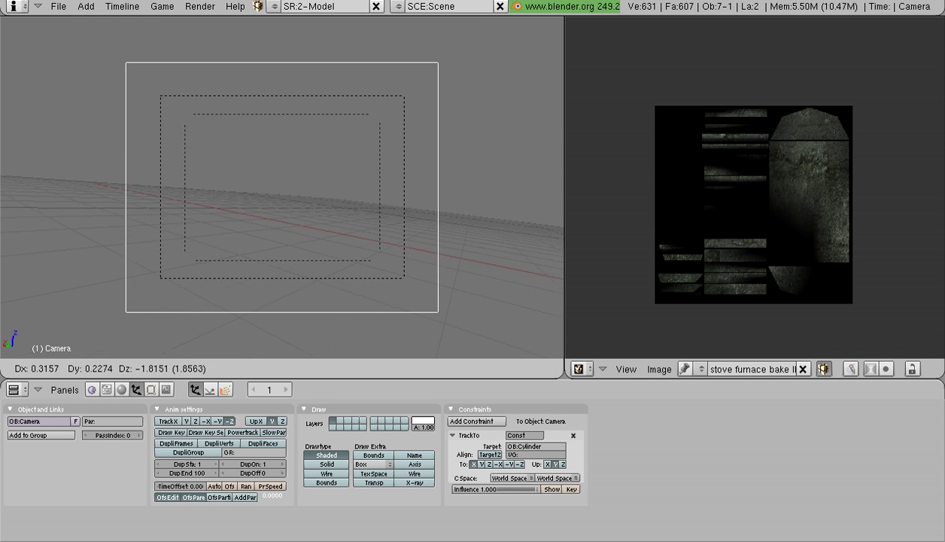
key(Escape)
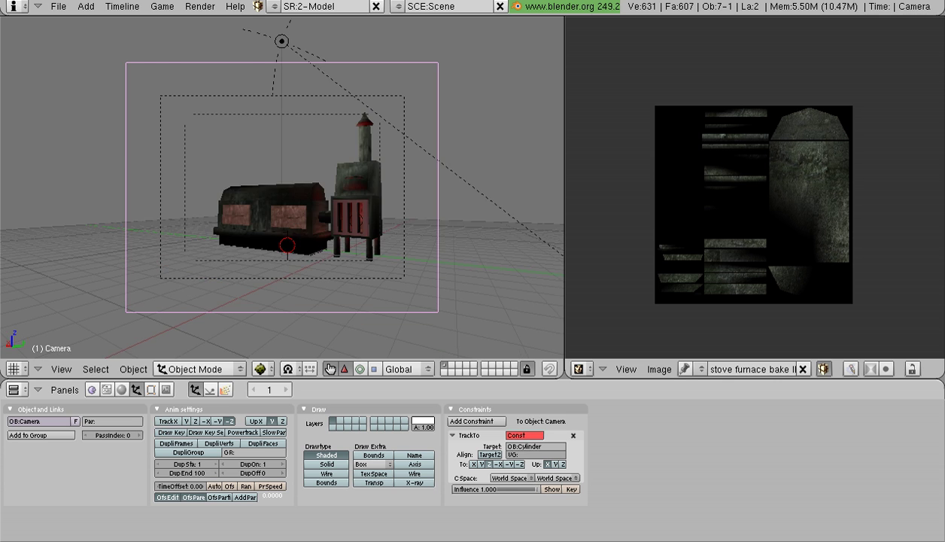
key(g)
key(Escape)
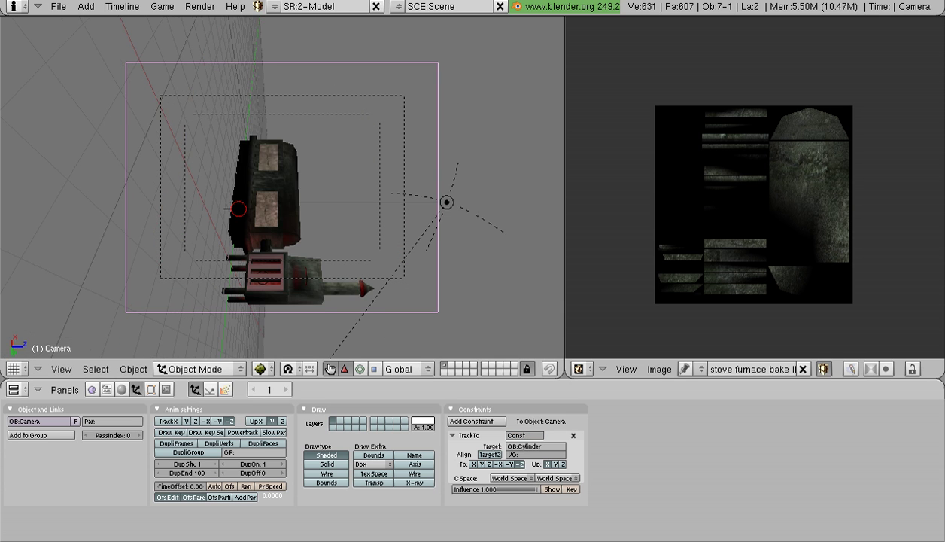
key(g)
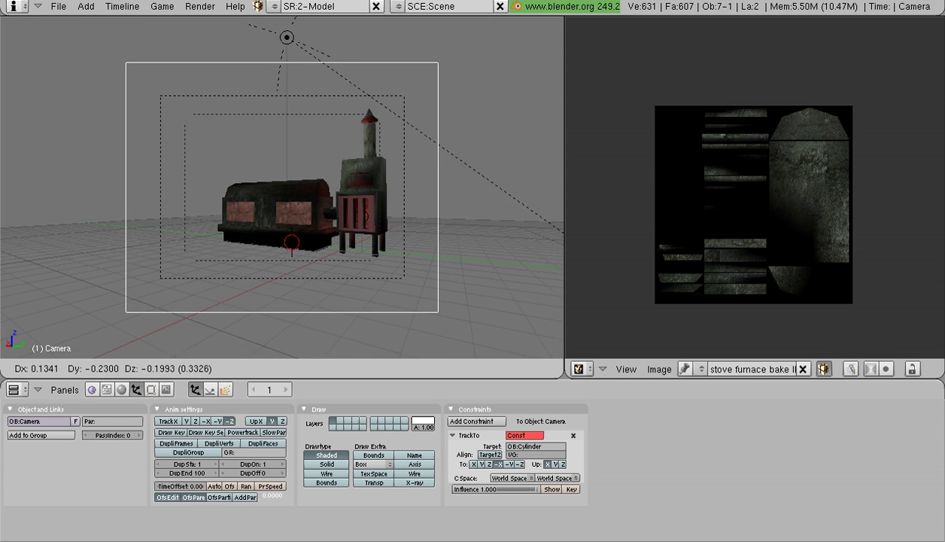
key(Escape)
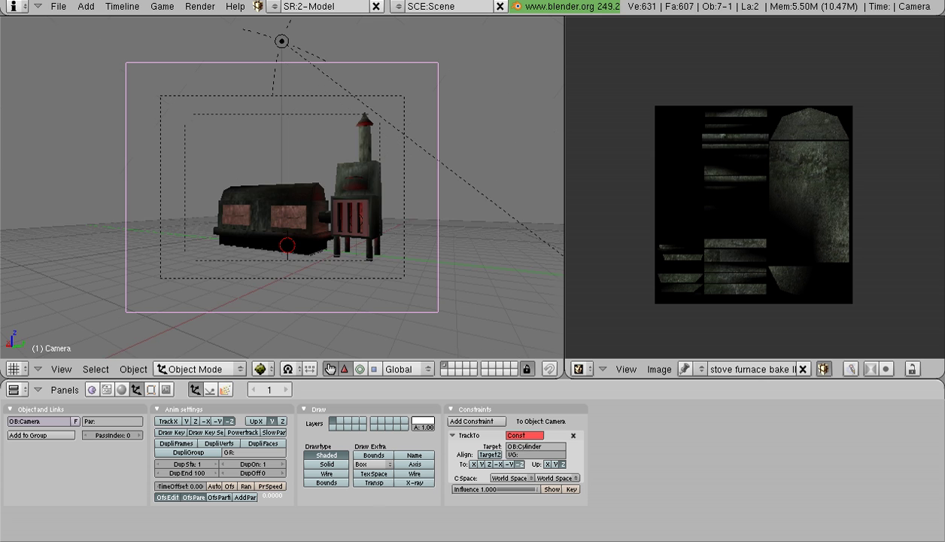
key(g)
key(Escape)
- Set the Track To up axis to X and move the camera to a new position
click(548, 463)
key(g)
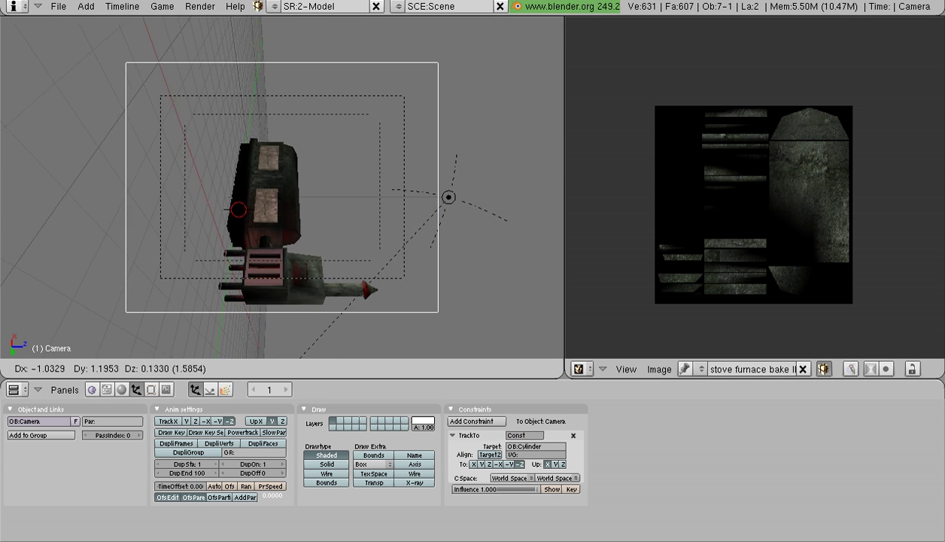
key(Return)
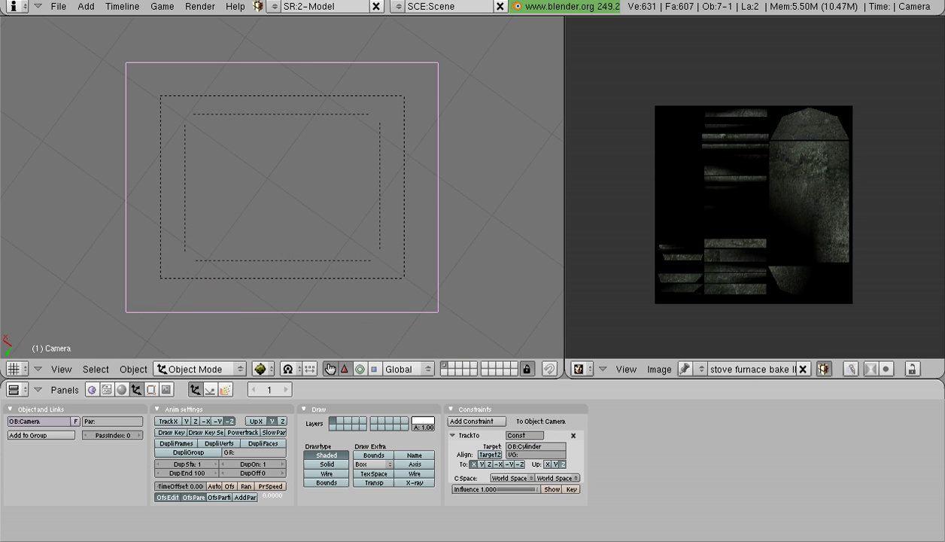
- In the perspective overview, move the camera to the left of the stove and furnace
key(g)
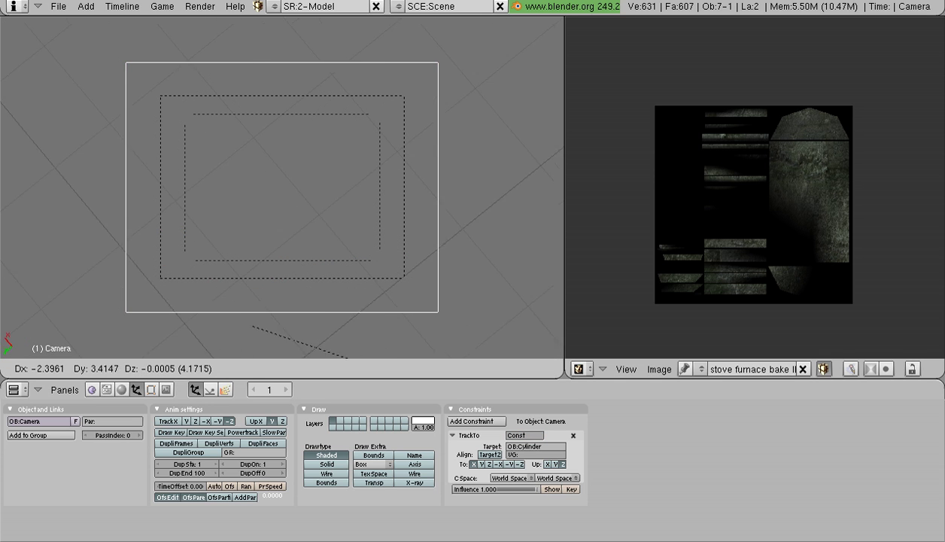
key(Escape)
key(KP_0)
key(g)
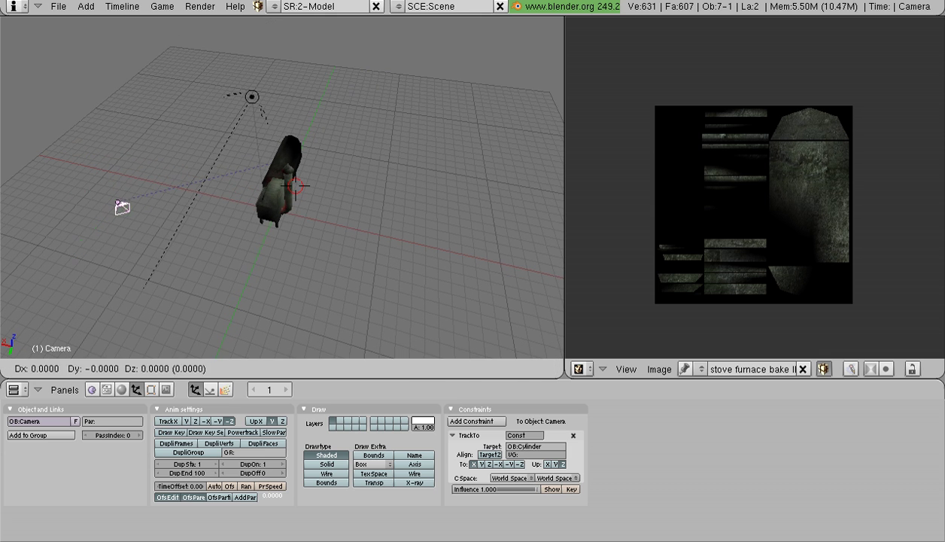
click(119, 203)
key(g)
click(185, 221)
- Try rotating the camera, cancel, and switch back to the camera view
key(r)
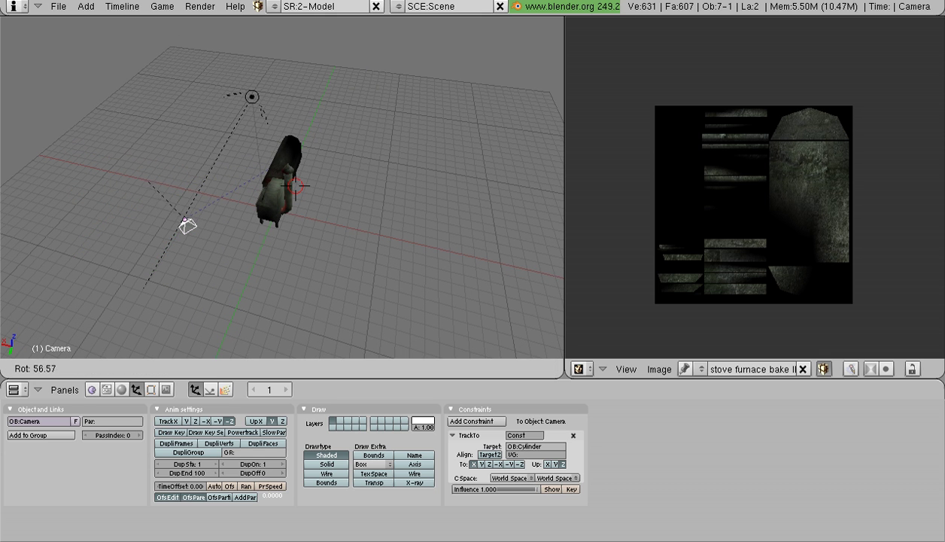
key(Escape)
key(r)
key(Escape)
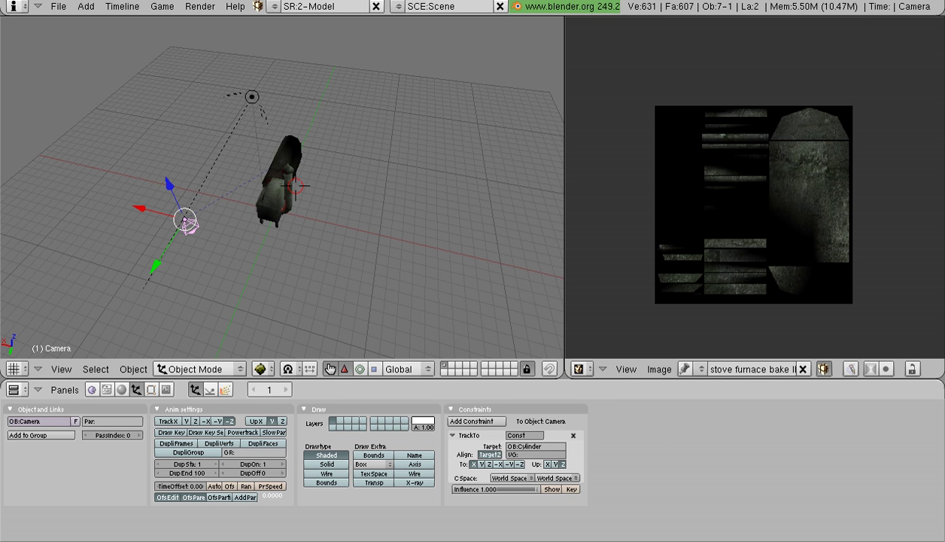
click(61, 368)
click(71, 254)
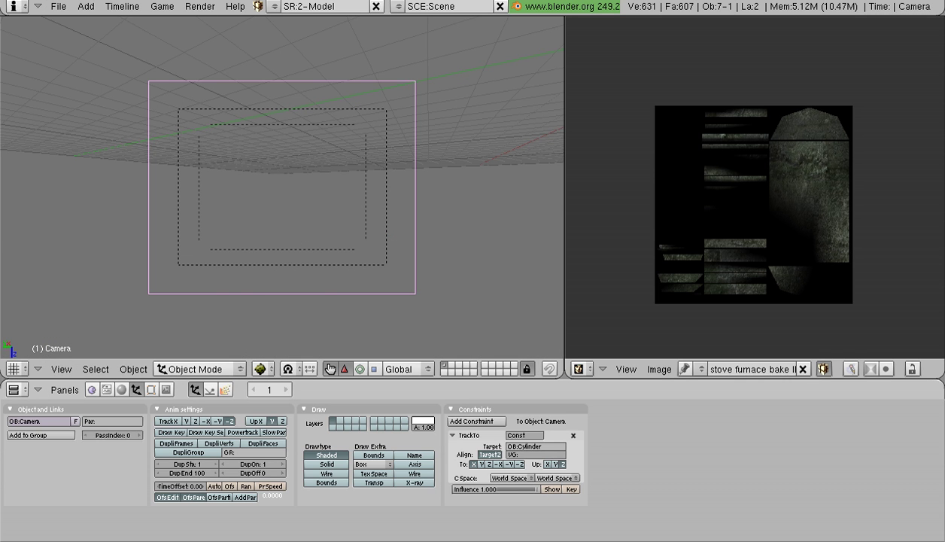
- Clear the camera's rotation and move it closer to the furnace
key(alt+r)
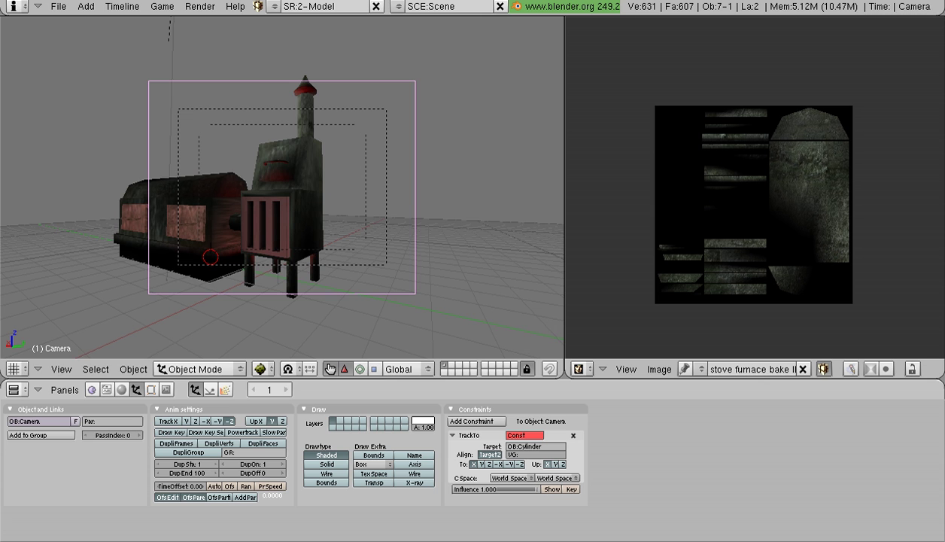
key(g)
key(Escape)
key(g)
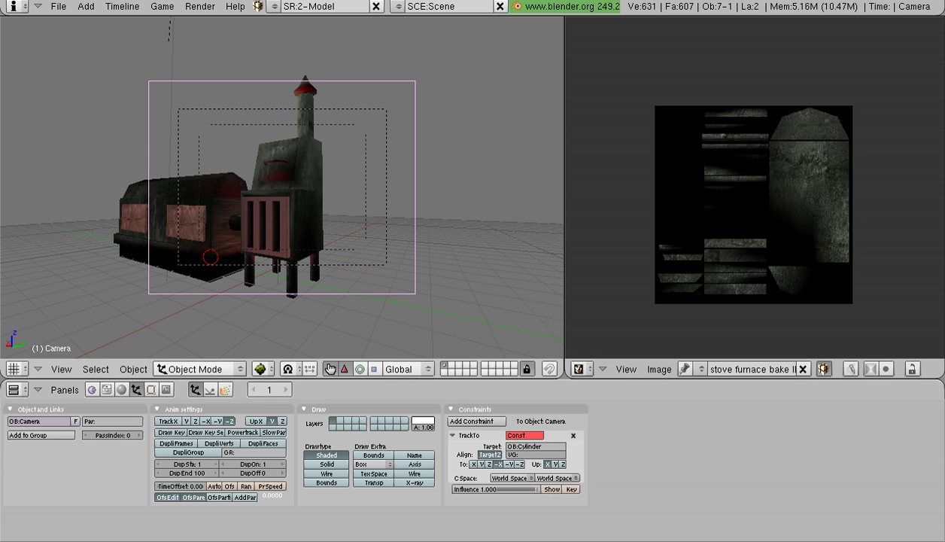
key(Return)
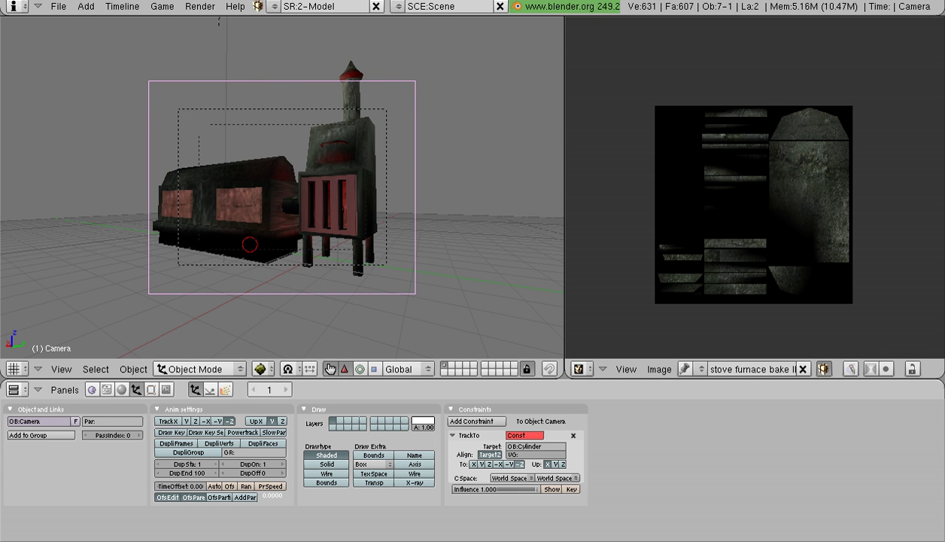
- Reposition the camera to a new angle right beside the stove and furnace
key(g)
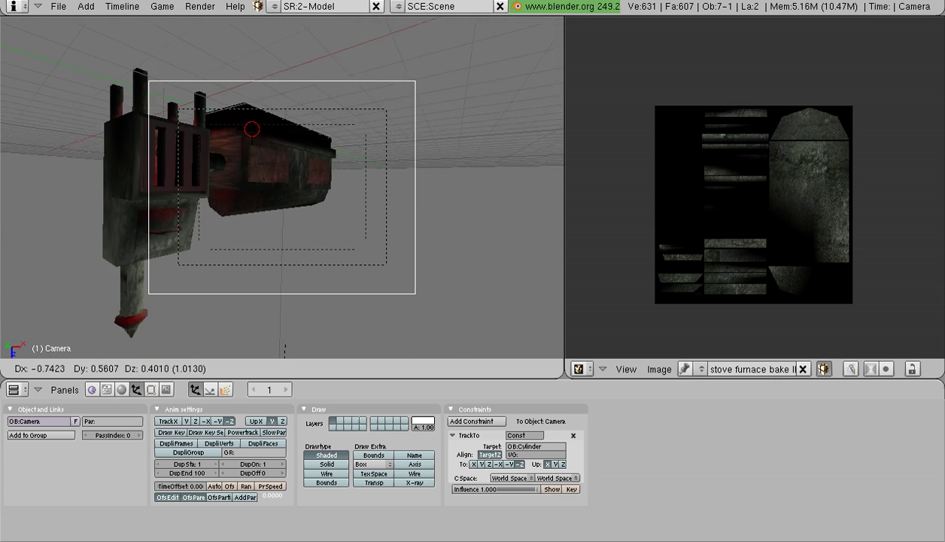
key(Return)
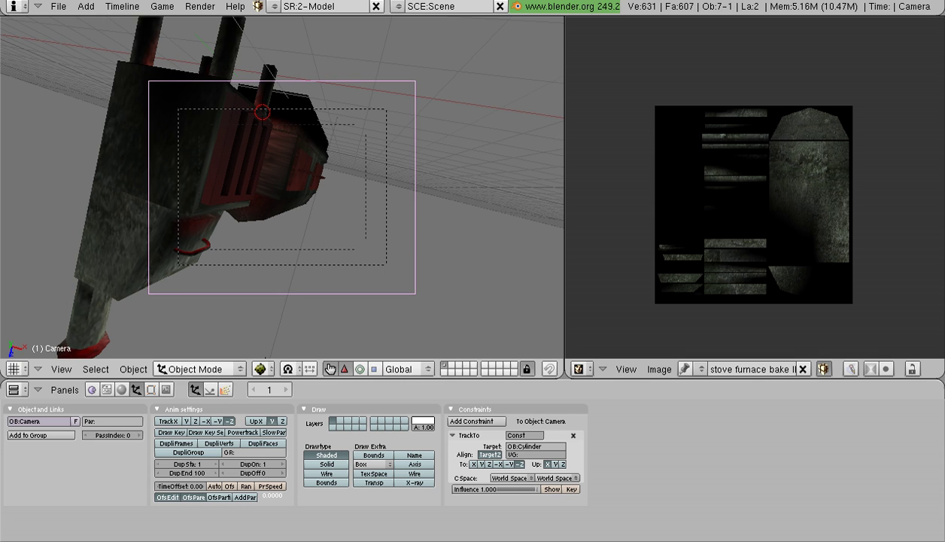
key(g)
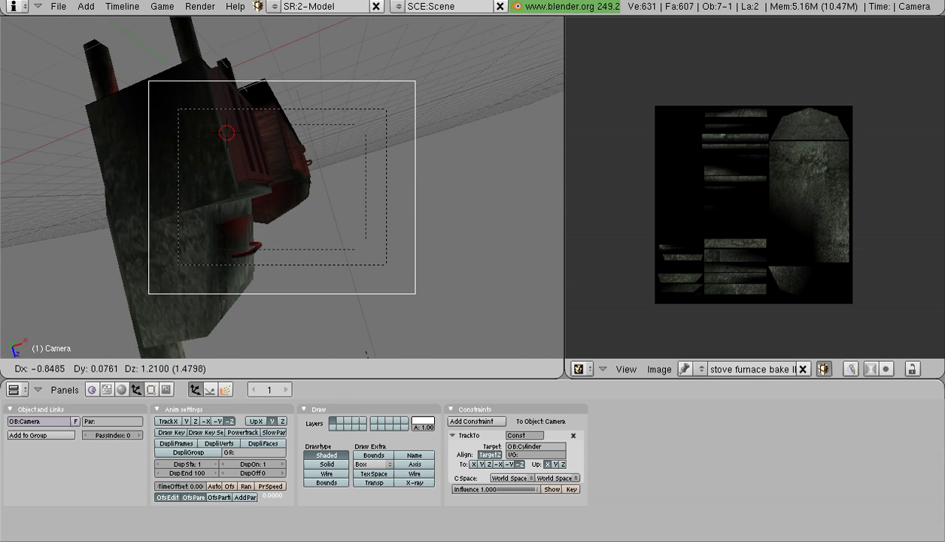
key(Return)
- Leave camera view, move the camera, and orbit to a level perspective
key(KP_0)
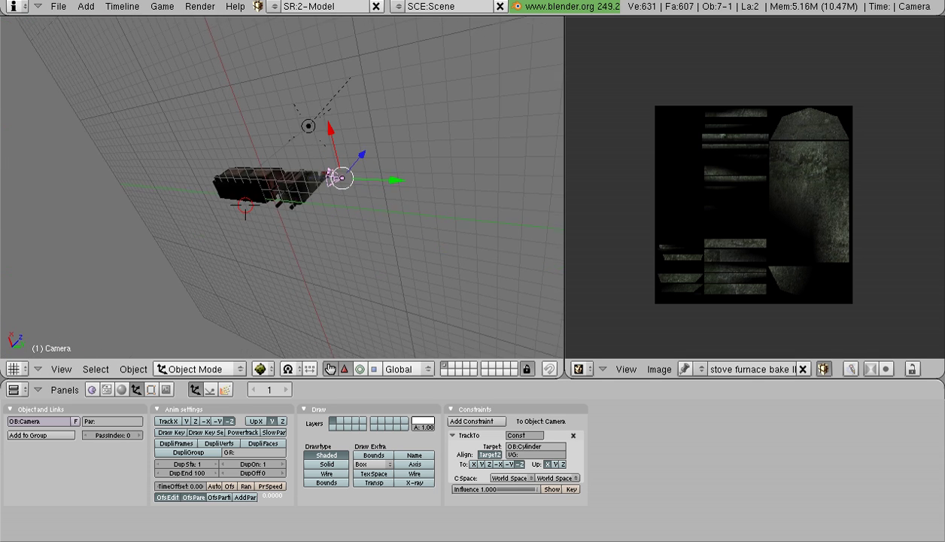
key(g)
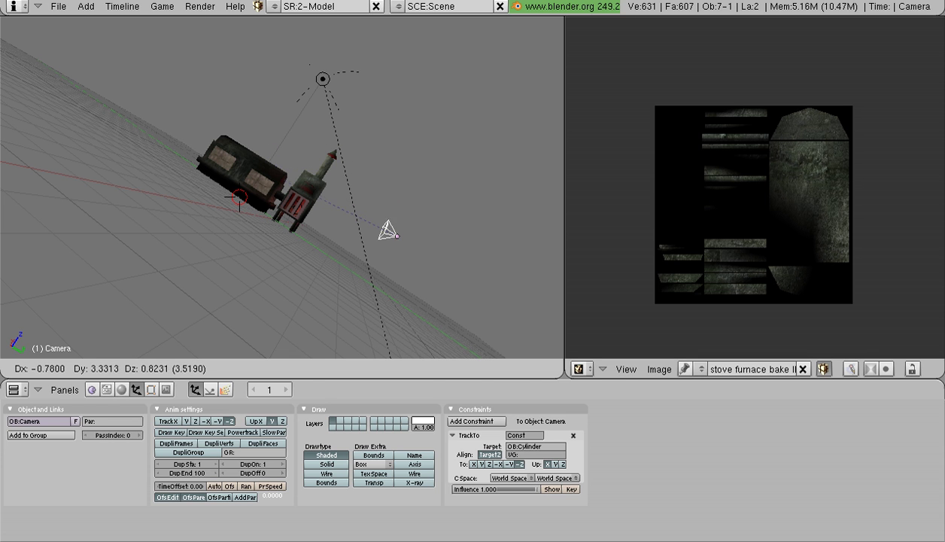
key(Return)
middle_drag(301, 188, 316, 241)
- Place the camera above and left of the models and look through it
key(g)
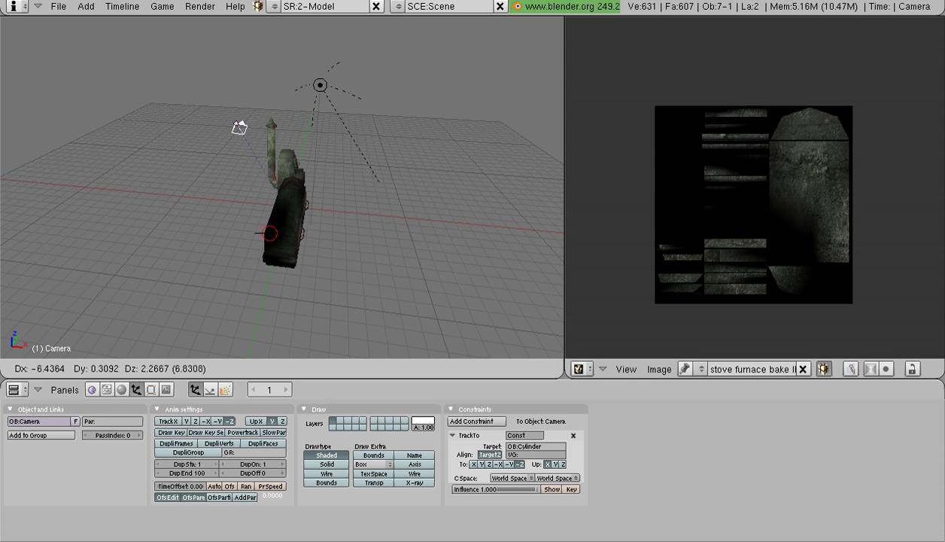
key(Return)
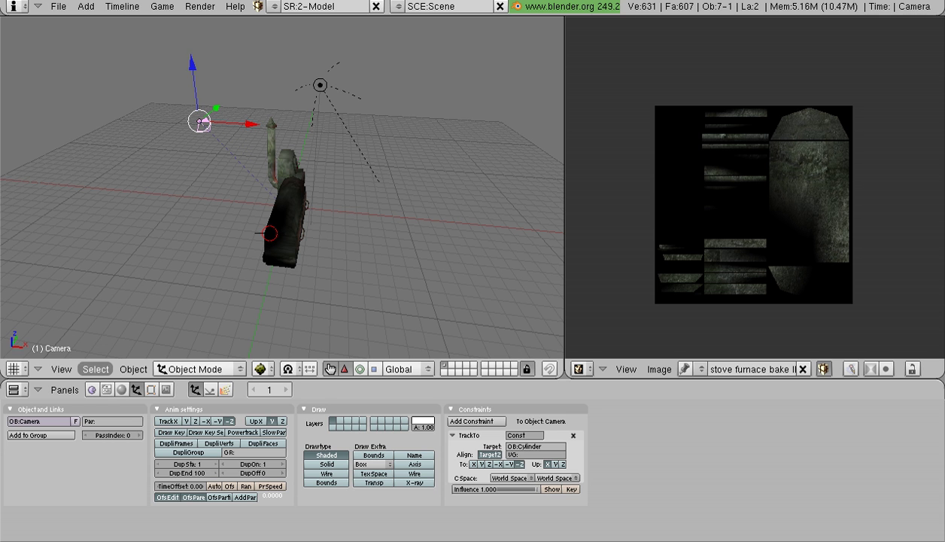
click(62, 369)
click(75, 269)
key(g)
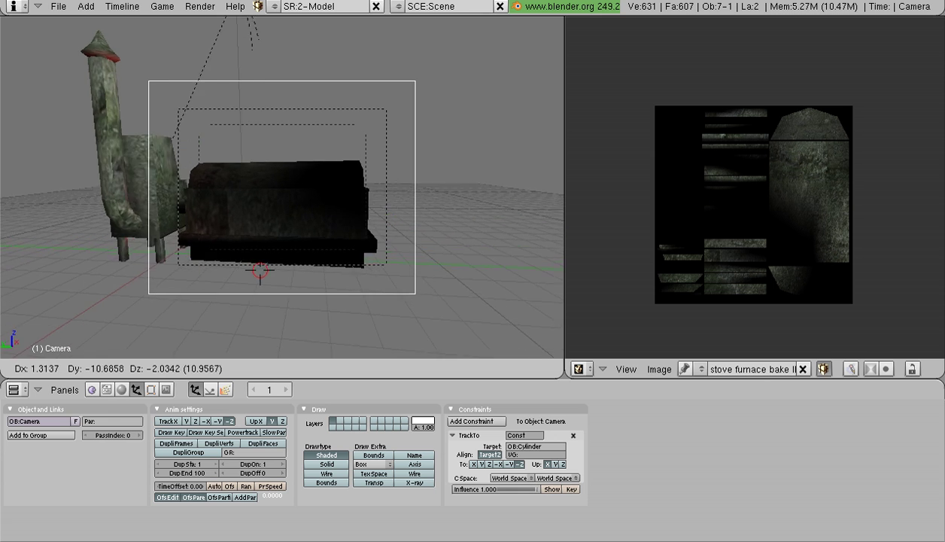
- Nudge the camera through several small moves around the stove and furnace
key(Return)
key(g)
key(Return)
key(g)
key(Return)
key(g)
key(Return)
- Fix the camera's final position, then orbit and zoom the overview to see both models upright
key(shift+f)
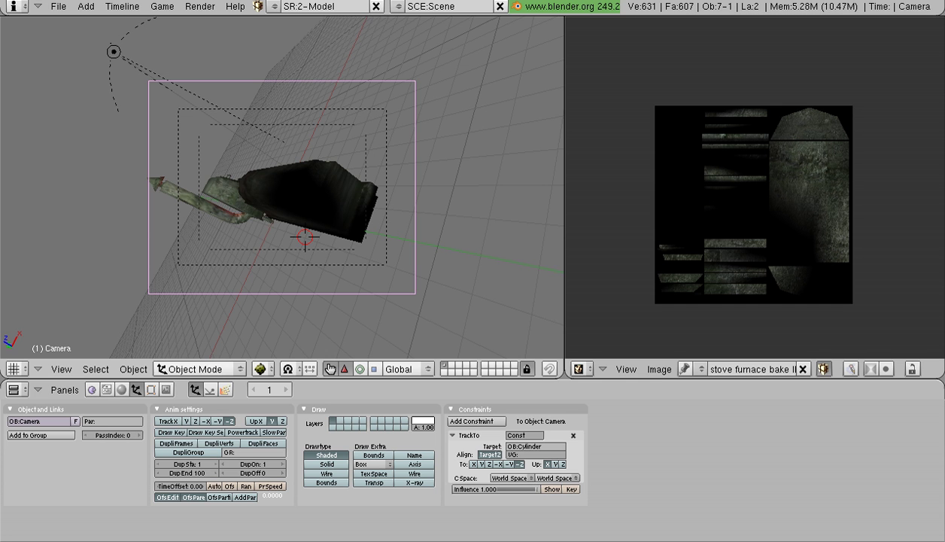
key(g)
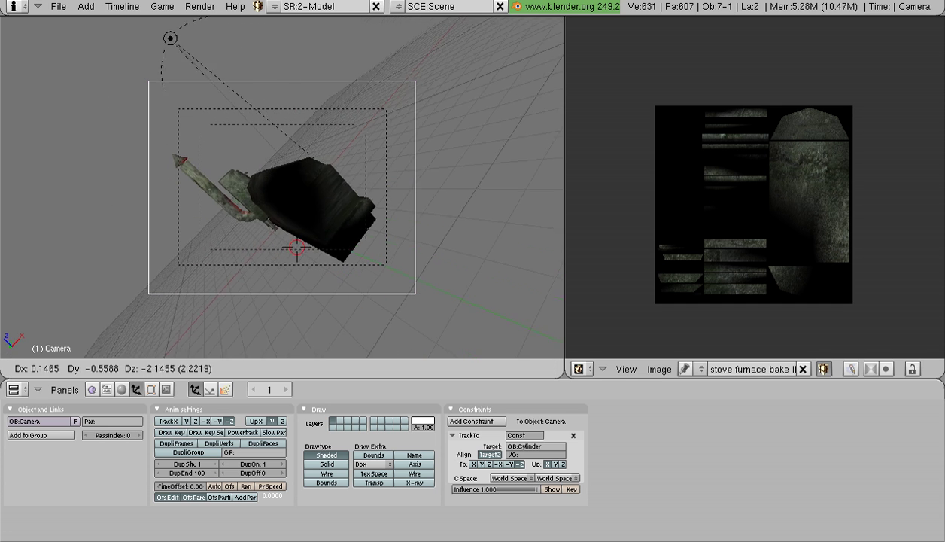
key(Return)
mouse_move(283, 180)
middle_down()
mouse_move(316, 226)
mouse_move(286, 151)
middle_up()
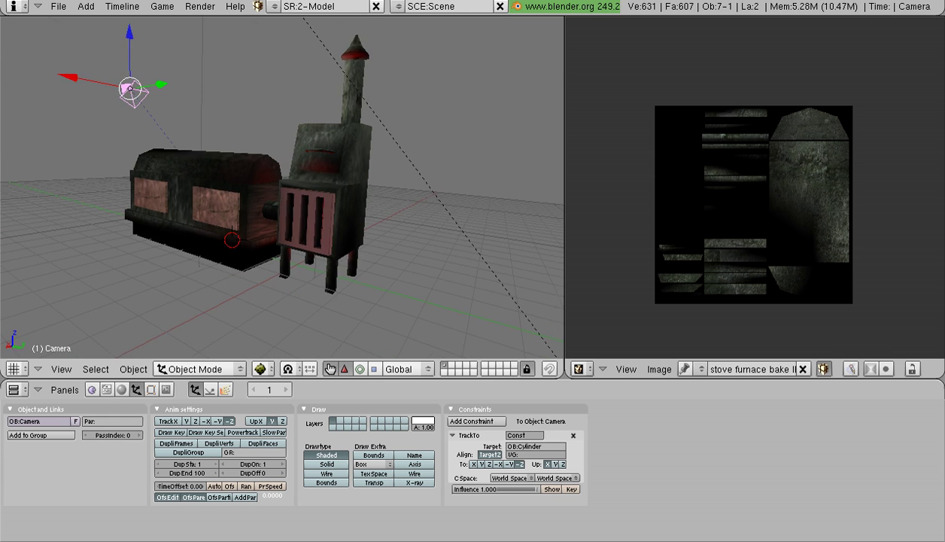
scroll(283, 181, up, 2)
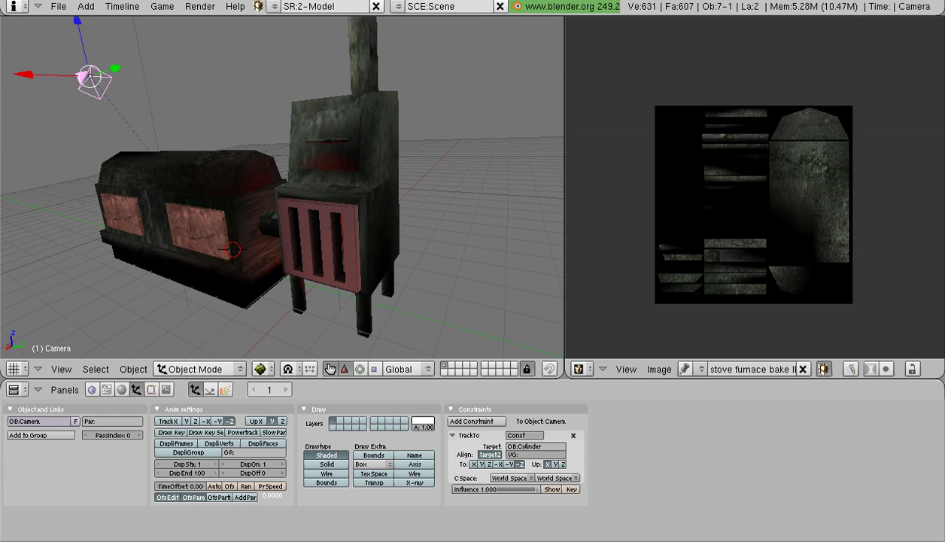